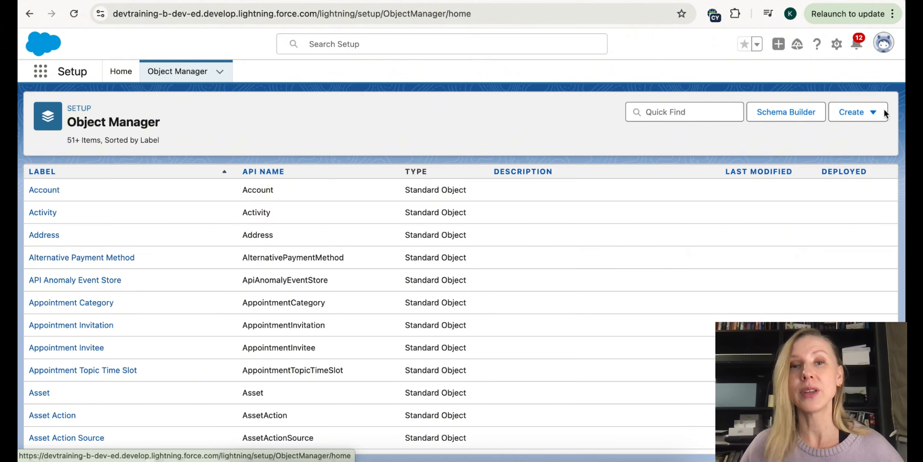
- Start a new custom object labelled Student with an Auto Number record name Student Number
{"action": "left_click", "coordinate": [858, 112]}
{"action": "left_click", "coordinate": [811, 148]}
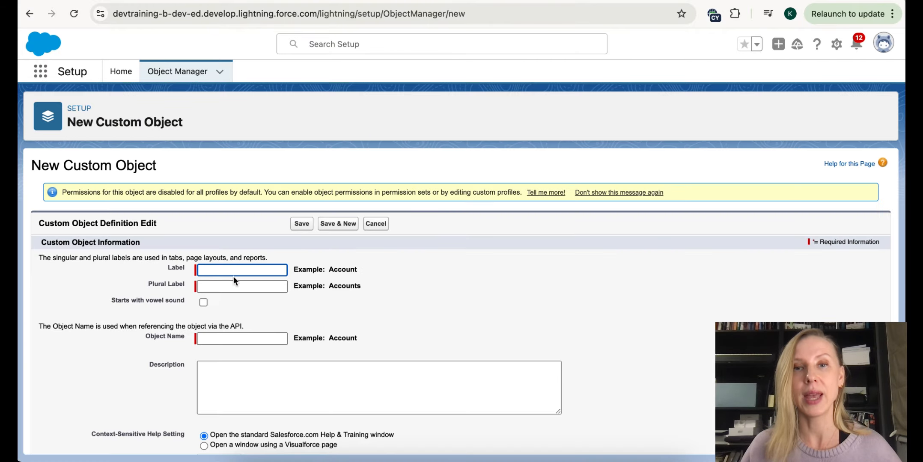
{"action": "type", "text": "Student"}
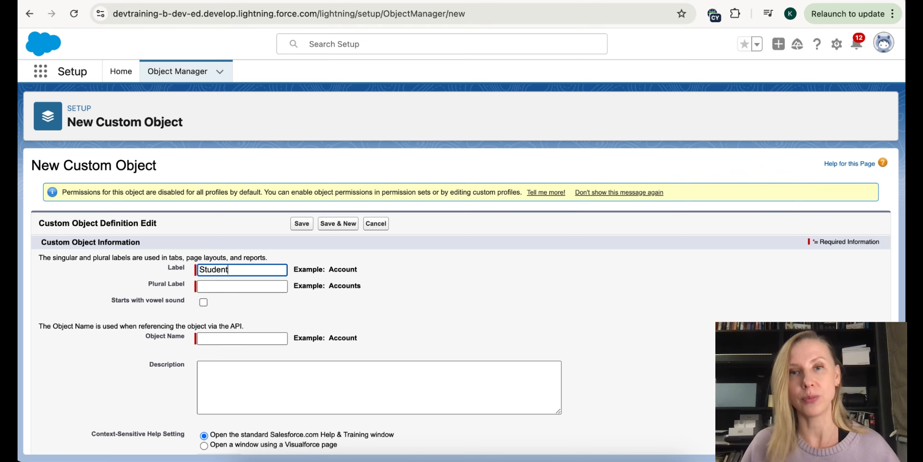
{"action": "left_click", "coordinate": [226, 284]}
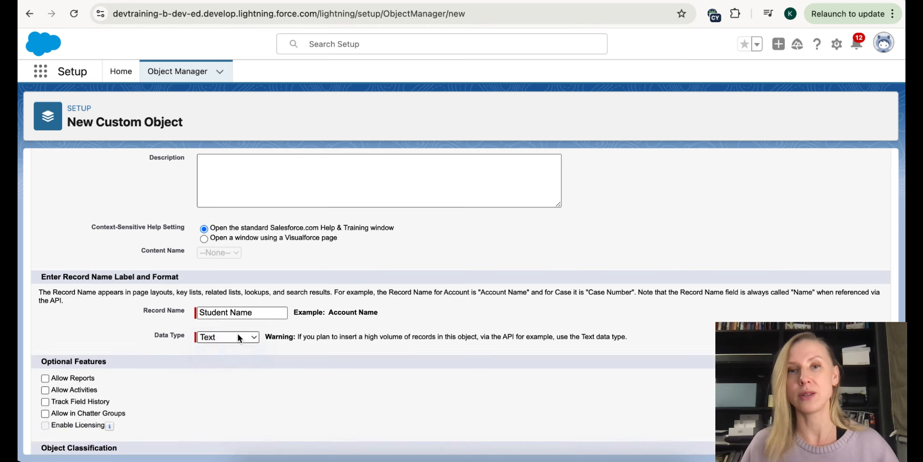
{"action": "left_click", "coordinate": [237, 336]}
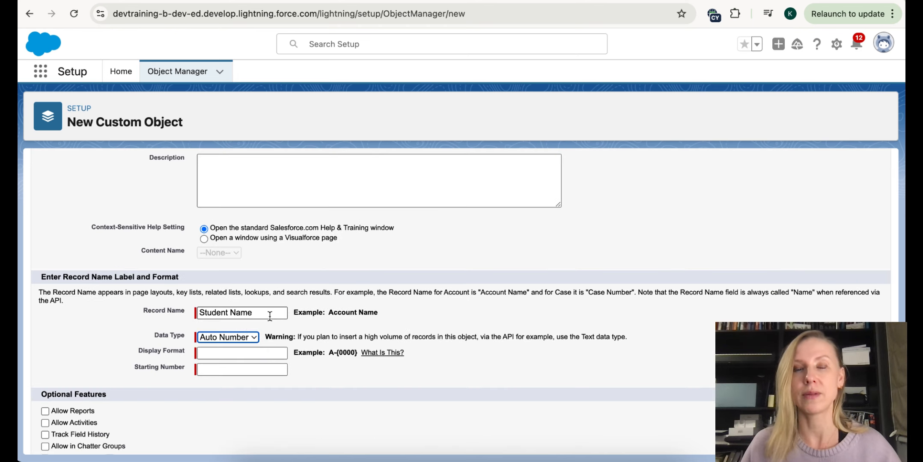
{"action": "left_click", "coordinate": [258, 314]}
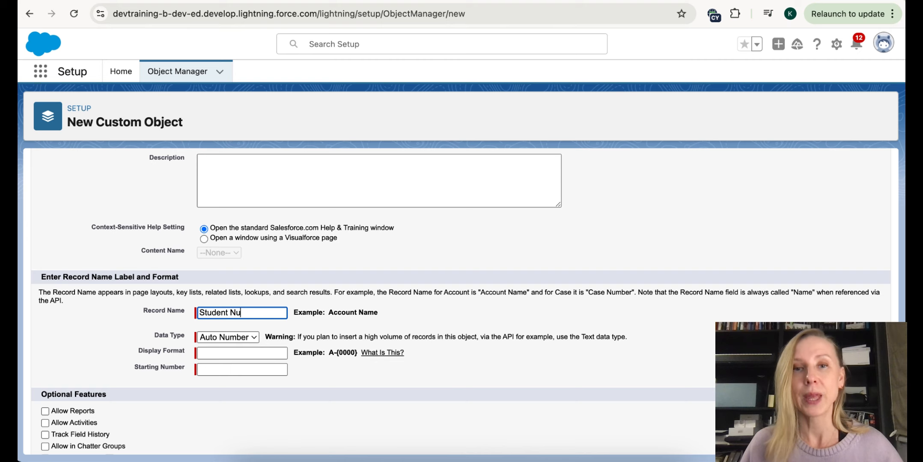
{"action": "key", "text": "BackSpace"}
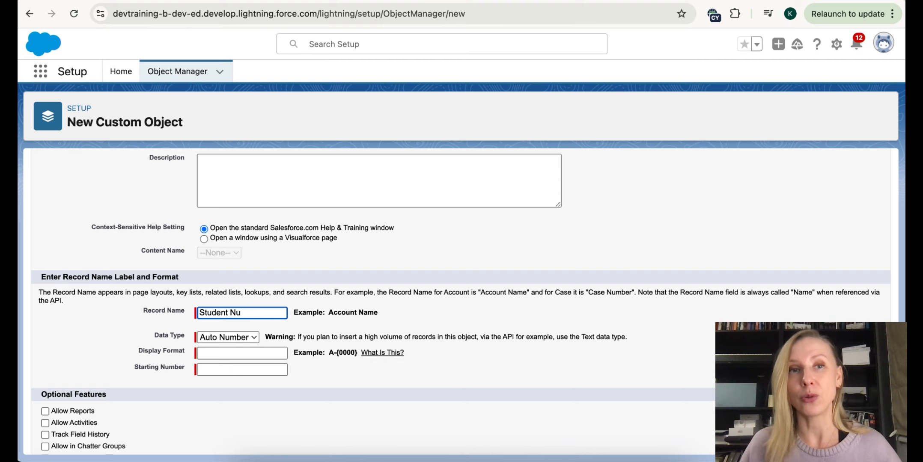
- Set the record name display format to S-{0000}, starting number 1, and save the object
{"action": "left_click", "coordinate": [227, 351]}
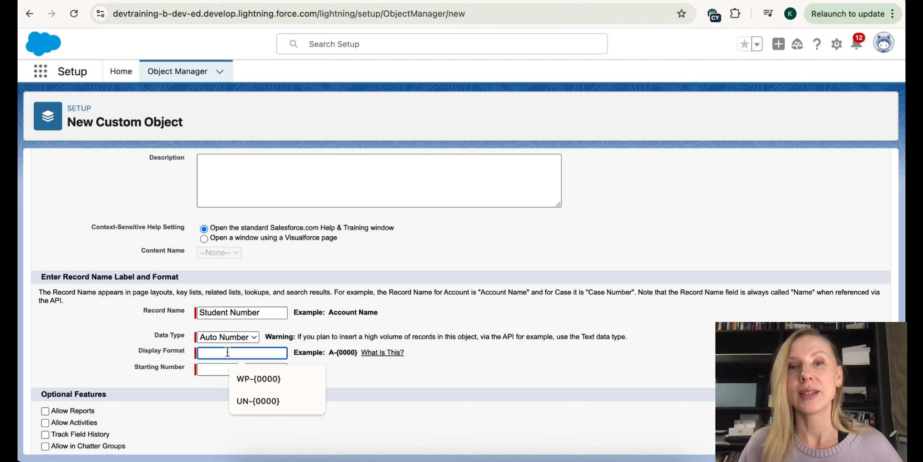
{"action": "type", "text": "S-{0000}"}
{"action": "key", "text": "Tab"}
{"action": "type", "text": "1"}
{"action": "scroll", "coordinate": [244, 391], "scroll_direction": "down", "scroll_amount": 7}
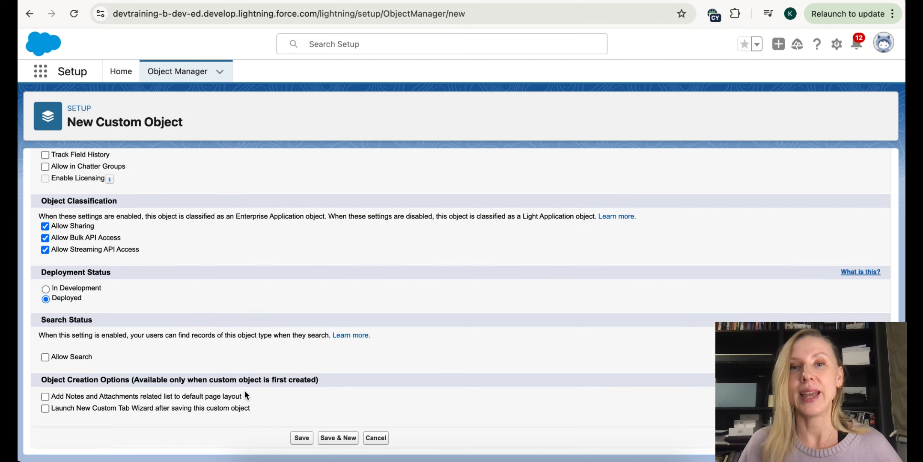
{"action": "left_click", "coordinate": [302, 438]}
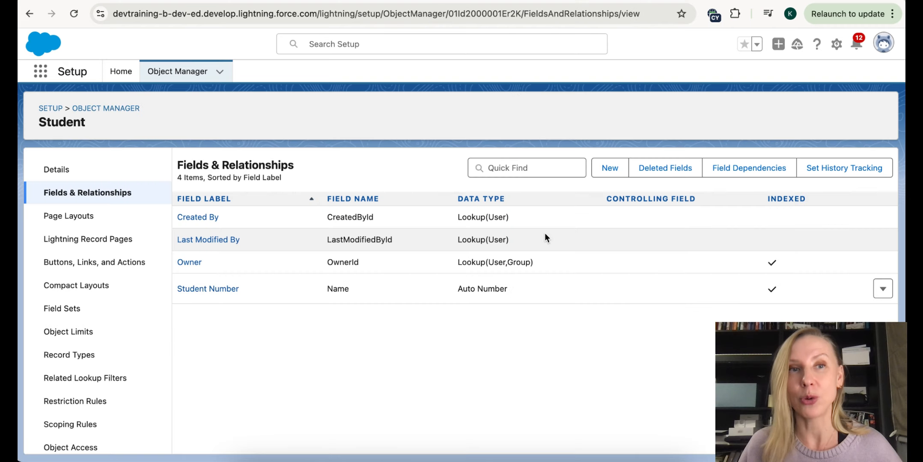
- Add a Last Name text field of length 255 to Student, accepting default visibility
{"action": "left_click", "coordinate": [610, 169]}
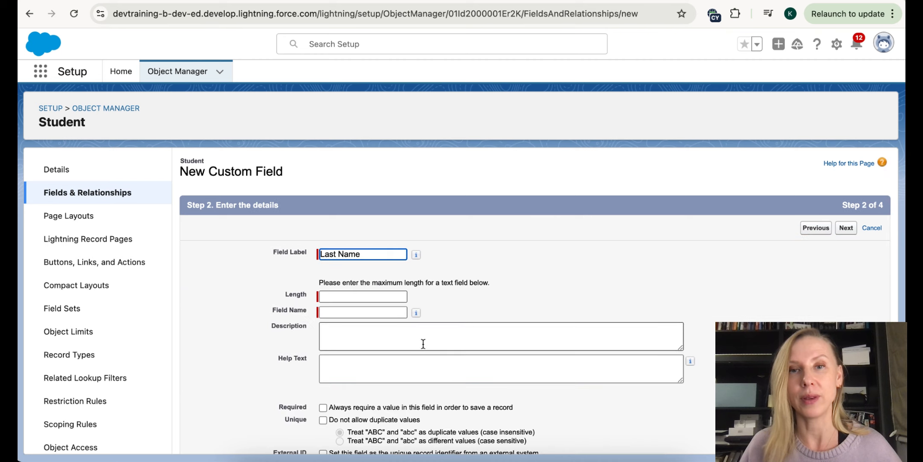
{"action": "left_click", "coordinate": [362, 297]}
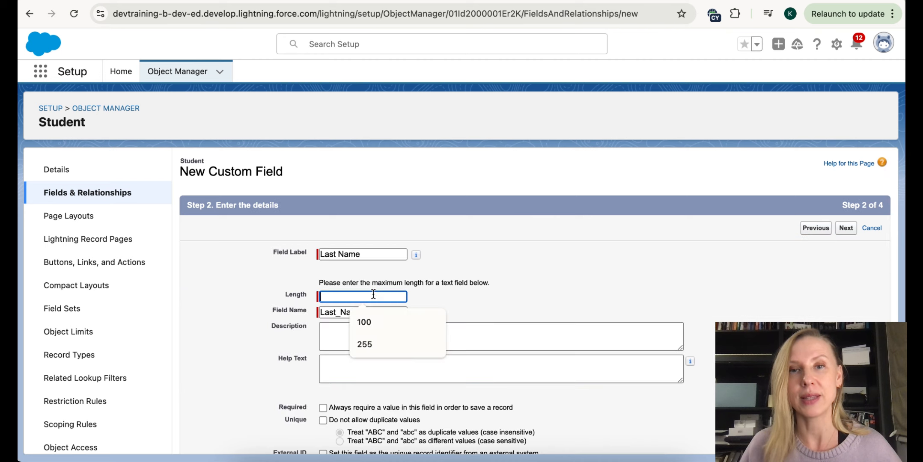
{"action": "left_click", "coordinate": [369, 345]}
{"action": "scroll", "coordinate": [378, 356], "scroll_direction": "down", "scroll_amount": 3}
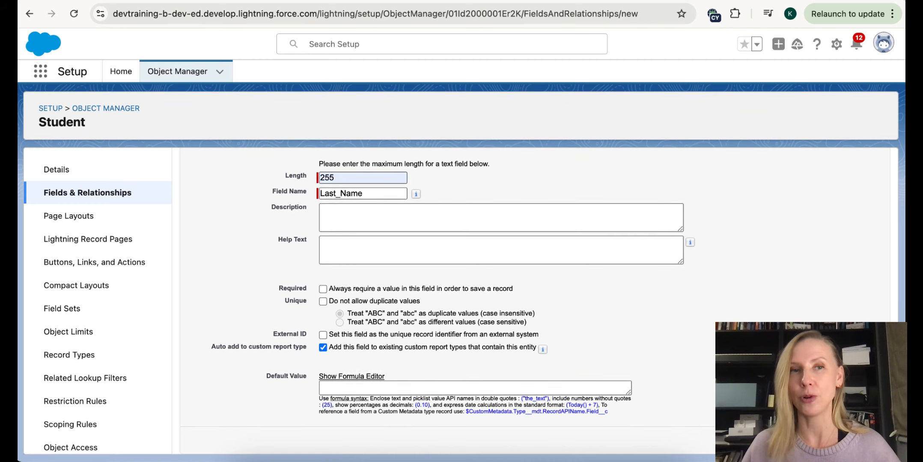
{"action": "left_click", "coordinate": [845, 440]}
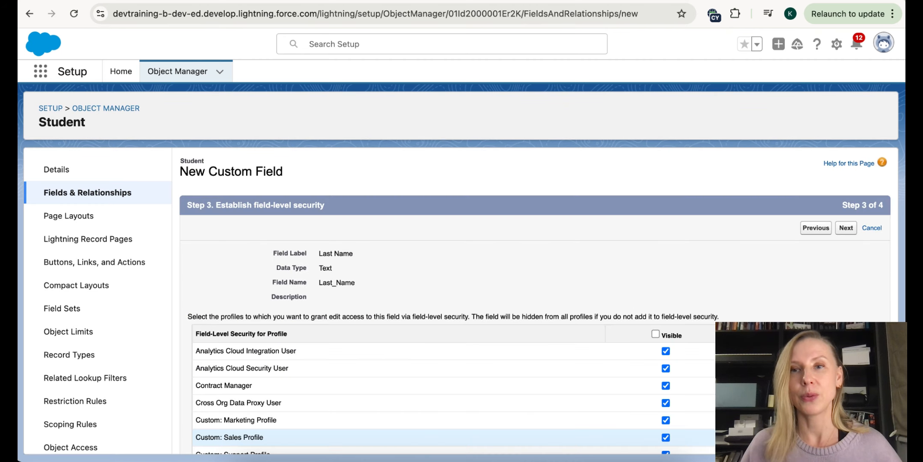
{"action": "left_click", "coordinate": [842, 228]}
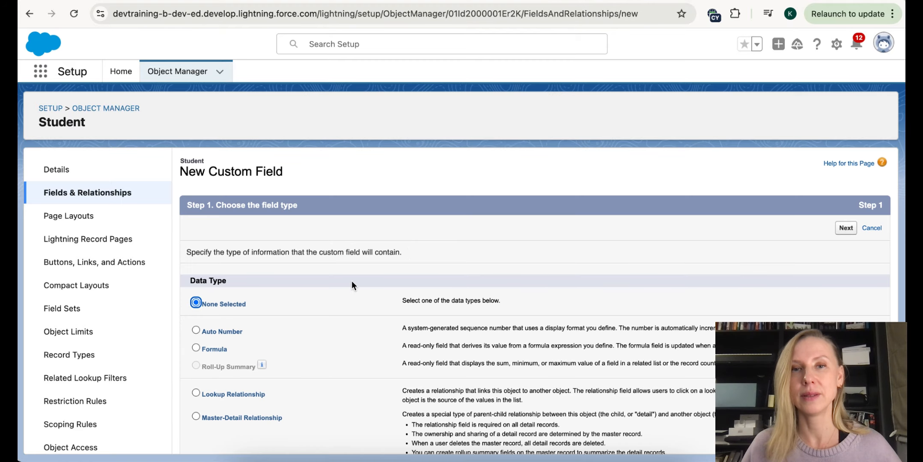
- Create a Text field labelled First Name on Student
{"action": "scroll", "coordinate": [244, 370], "scroll_direction": "down", "scroll_amount": 3}
{"action": "scroll", "coordinate": [243, 368], "scroll_direction": "down", "scroll_amount": 5}
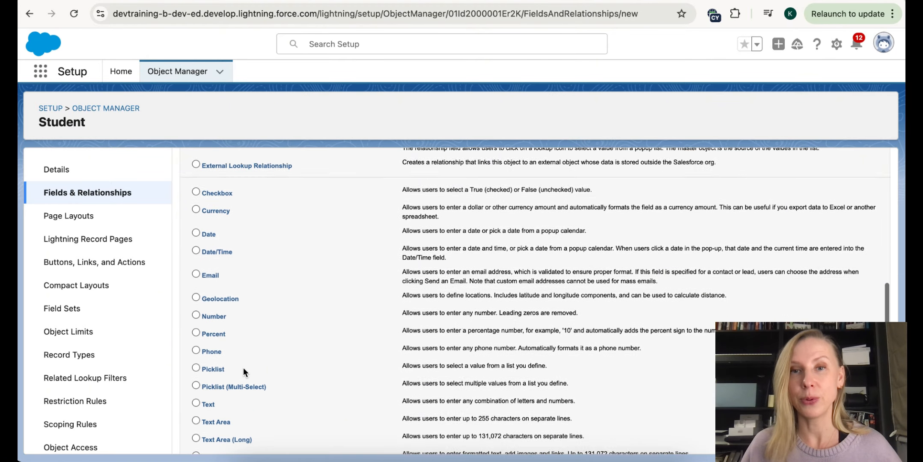
{"action": "left_click", "coordinate": [207, 383]}
{"action": "scroll", "coordinate": [429, 333], "scroll_direction": "up", "scroll_amount": 8}
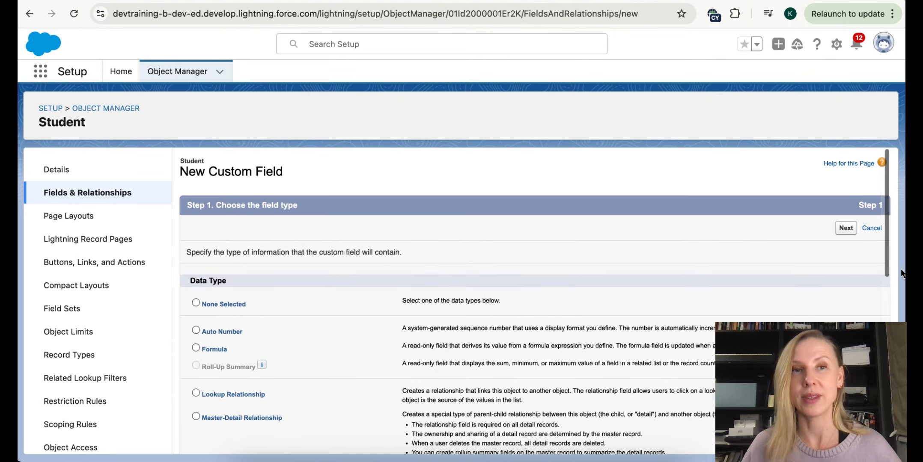
{"action": "left_click", "coordinate": [838, 232]}
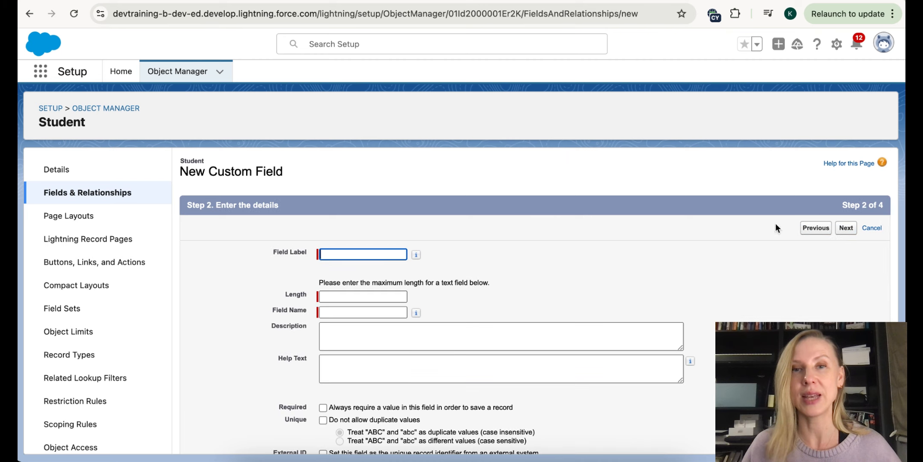
{"action": "left_click", "coordinate": [353, 253]}
{"action": "type", "text": "F"}
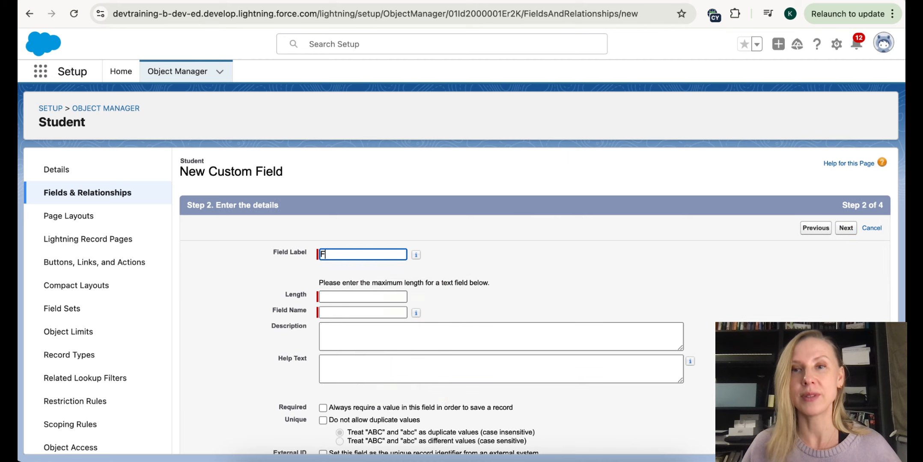
{"action": "type", "text": "irst Name"}
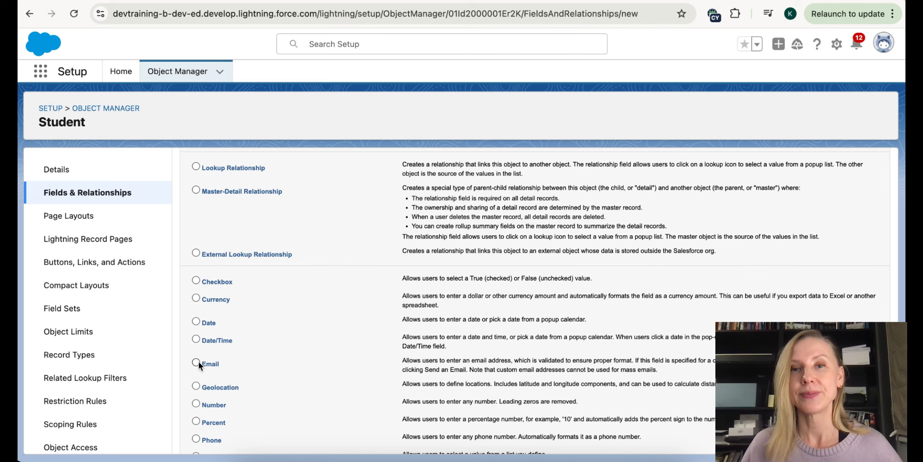
- Add an Email-type field labelled Email to Student
{"action": "left_click", "coordinate": [198, 362]}
{"action": "scroll", "coordinate": [332, 353], "scroll_direction": "up", "scroll_amount": 6}
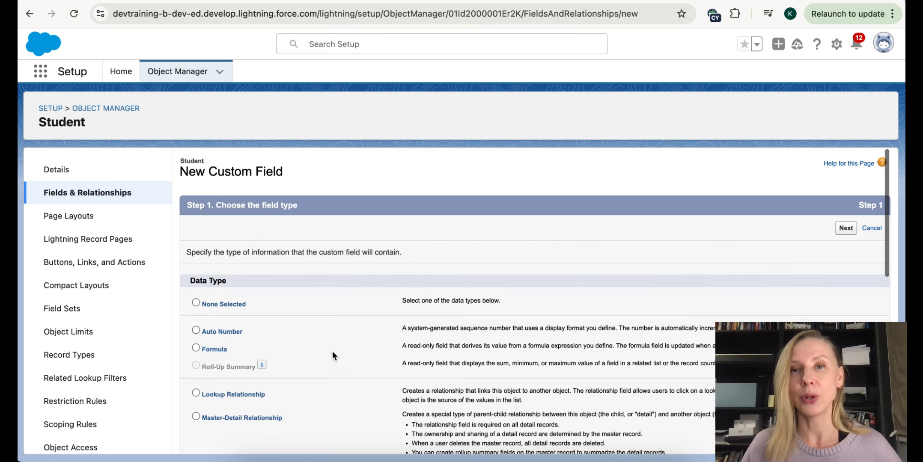
{"action": "left_click", "coordinate": [845, 228]}
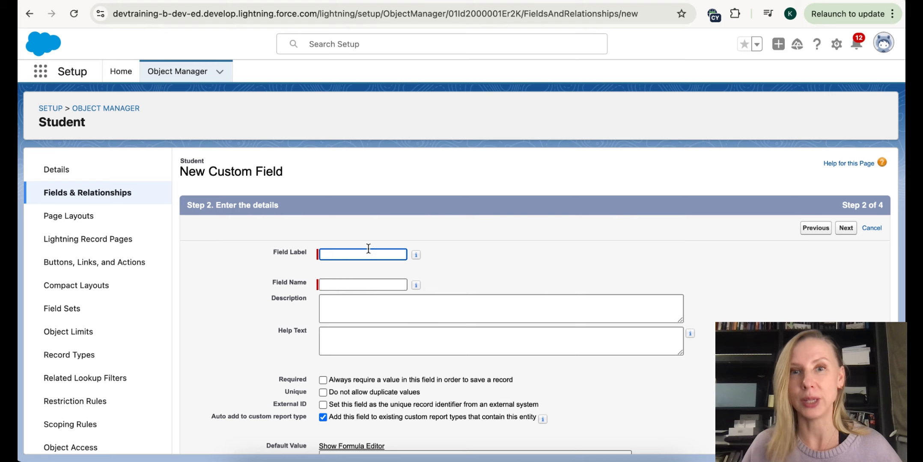
{"action": "type", "text": "Email"}
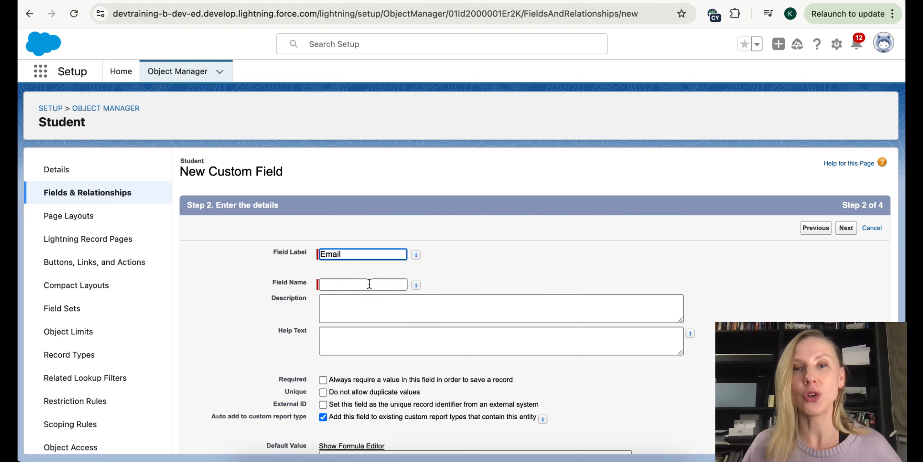
{"action": "left_click", "coordinate": [369, 284]}
{"action": "scroll", "coordinate": [368, 283], "scroll_direction": "down", "scroll_amount": 2}
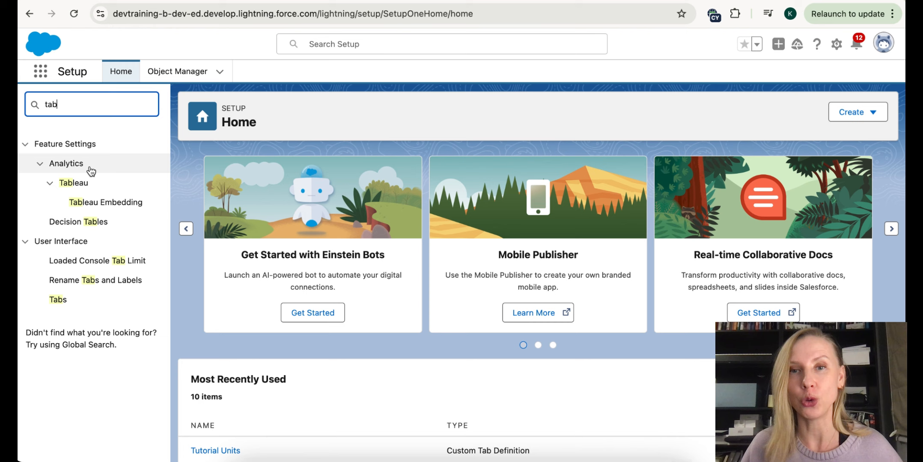
- Create a custom object tab for Student and choose its tab style
{"action": "left_click", "coordinate": [60, 301]}
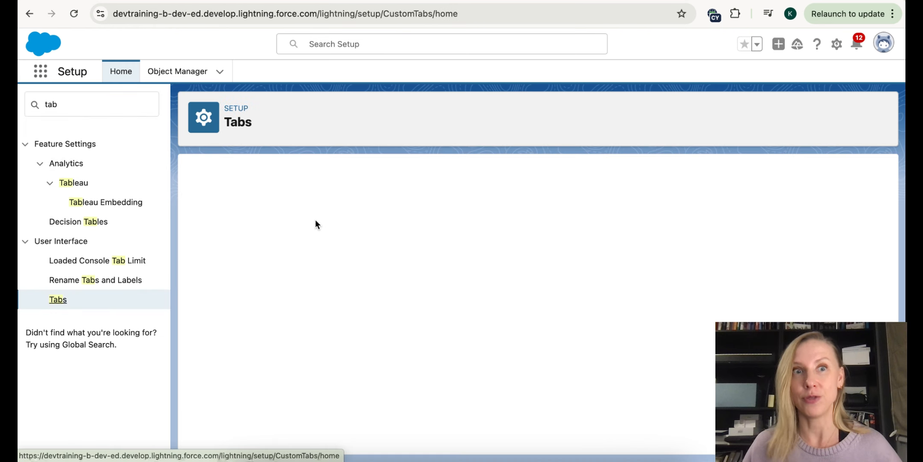
{"action": "left_click", "coordinate": [419, 261]}
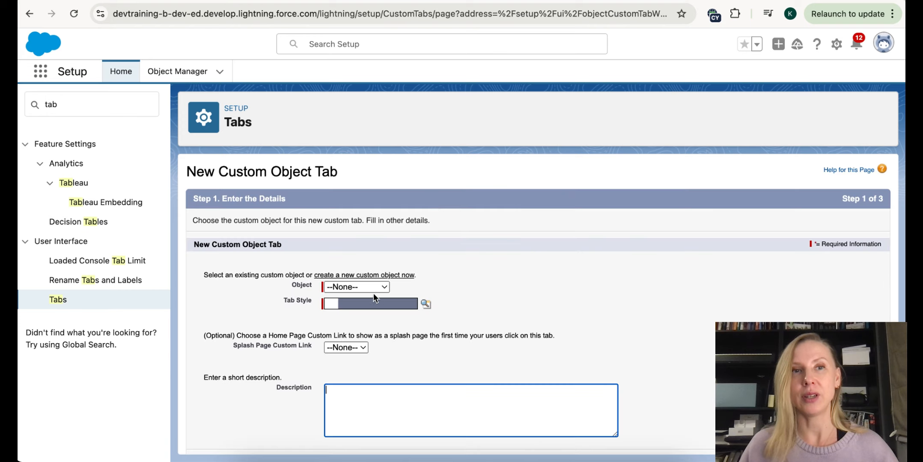
{"action": "left_click", "coordinate": [374, 285]}
{"action": "left_click", "coordinate": [366, 312]}
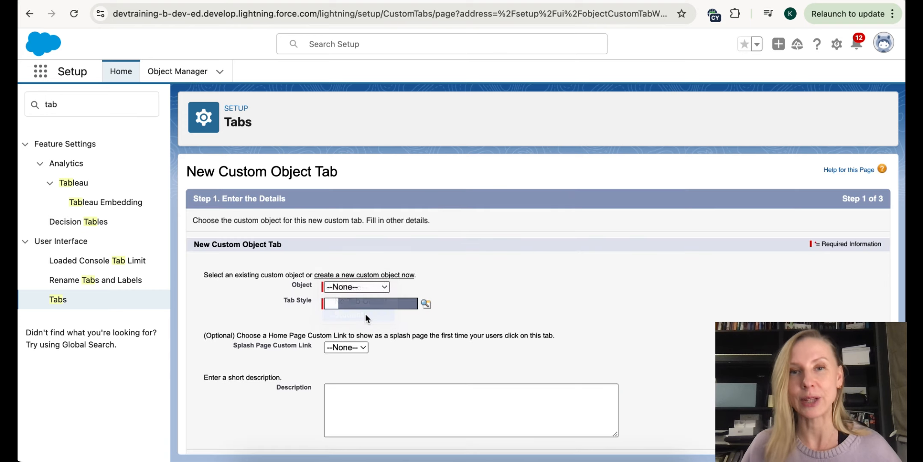
{"action": "left_click", "coordinate": [425, 303]}
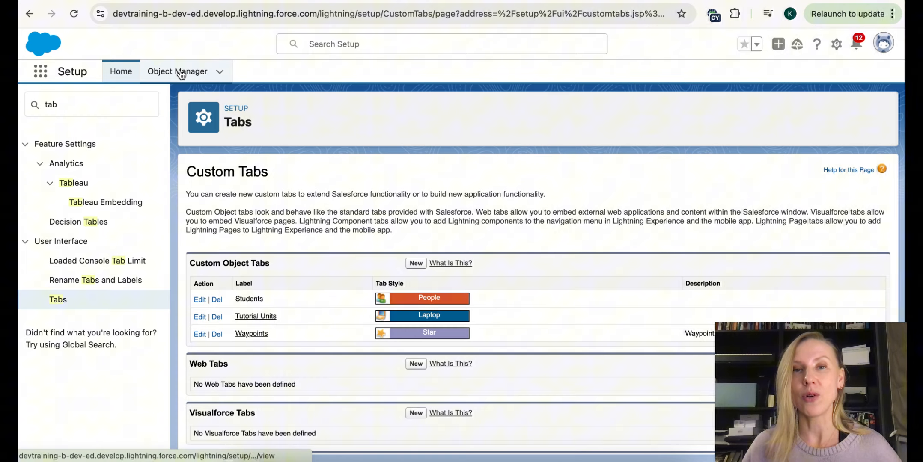
{"action": "left_click", "coordinate": [180, 72]}
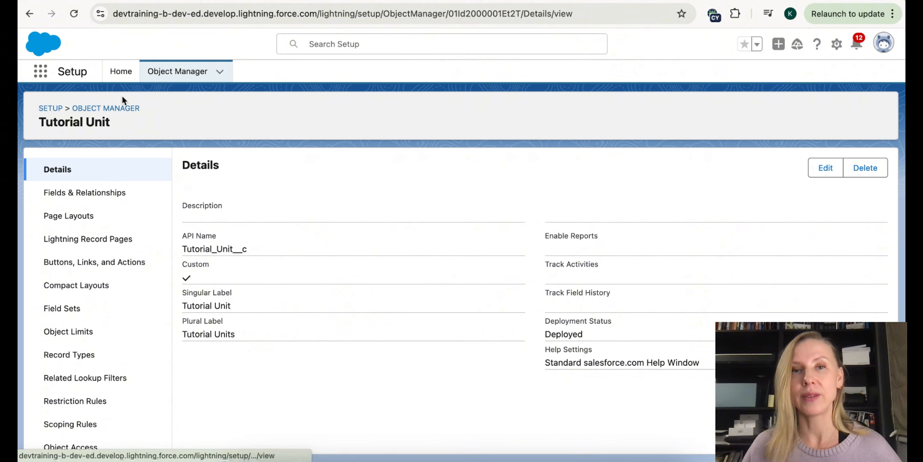
- Find App Manager via Quick Find 'app m' and edit the SF School app
{"action": "left_click", "coordinate": [121, 73]}
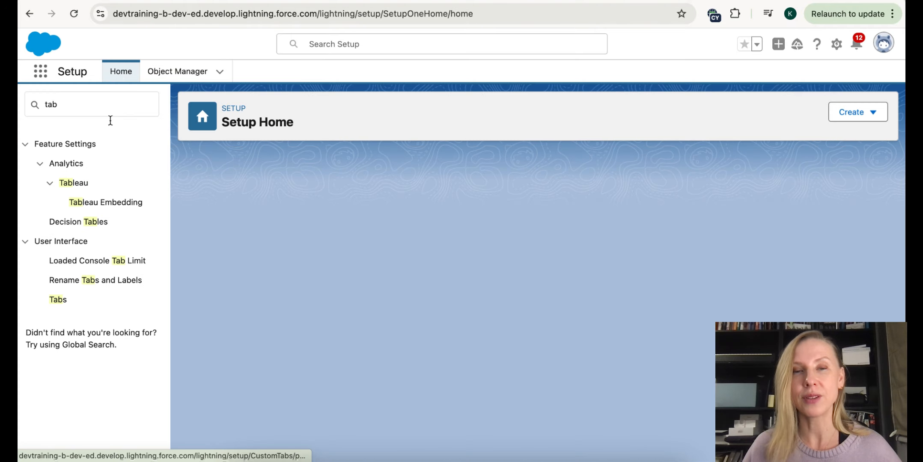
{"action": "double_click", "coordinate": [36, 105]}
{"action": "type", "text": "a"}
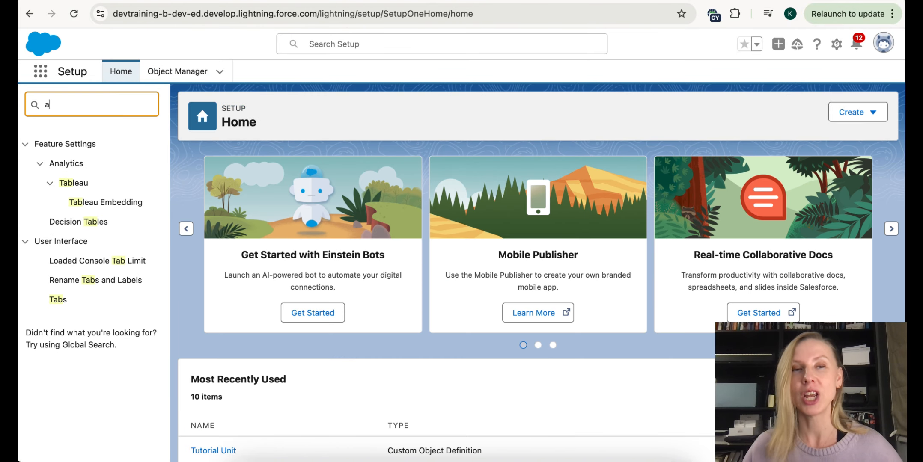
{"action": "type", "text": "pp m"}
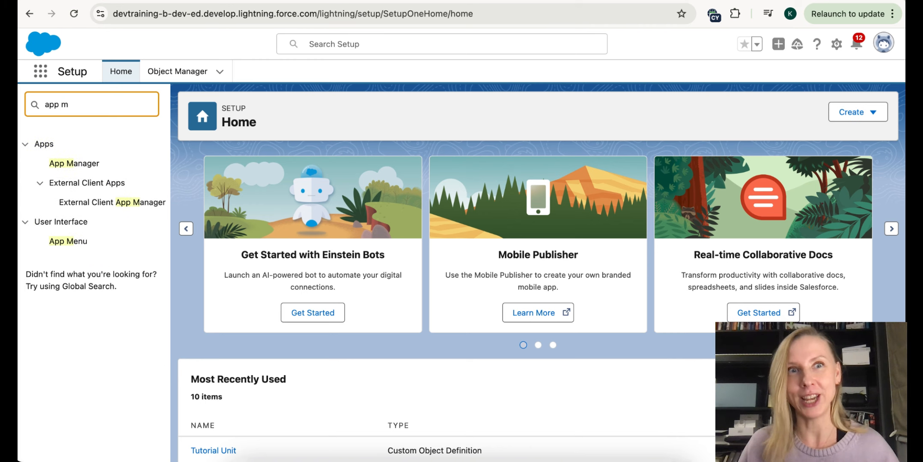
{"action": "left_click", "coordinate": [74, 165]}
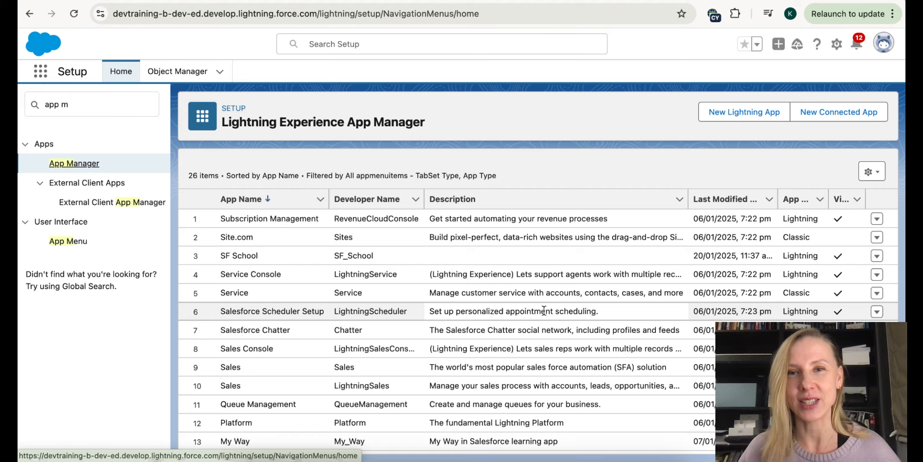
{"action": "scroll", "coordinate": [544, 311], "scroll_direction": "down", "scroll_amount": 6}
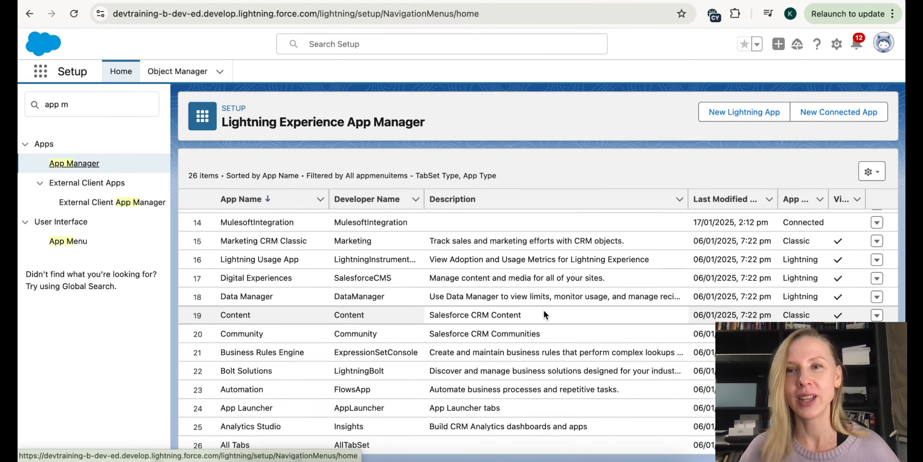
{"action": "scroll", "coordinate": [542, 312], "scroll_direction": "up", "scroll_amount": 6}
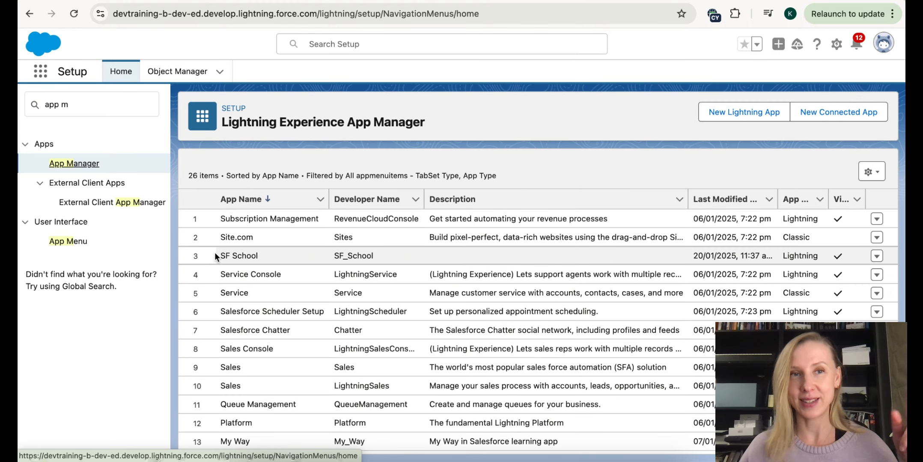
{"action": "left_click", "coordinate": [876, 256]}
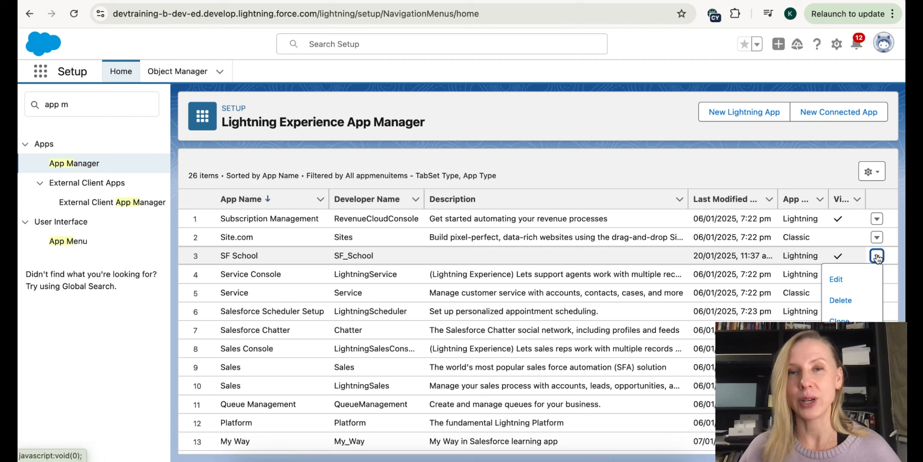
{"action": "left_click", "coordinate": [847, 279]}
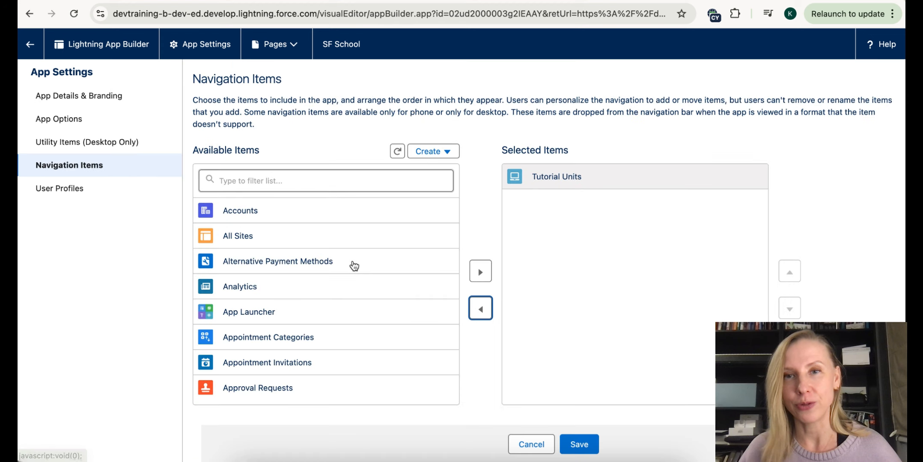
- Filter available items by 'stu' and add Students to SF School's navigation items
{"action": "left_click", "coordinate": [272, 181]}
{"action": "type", "text": "stu"}
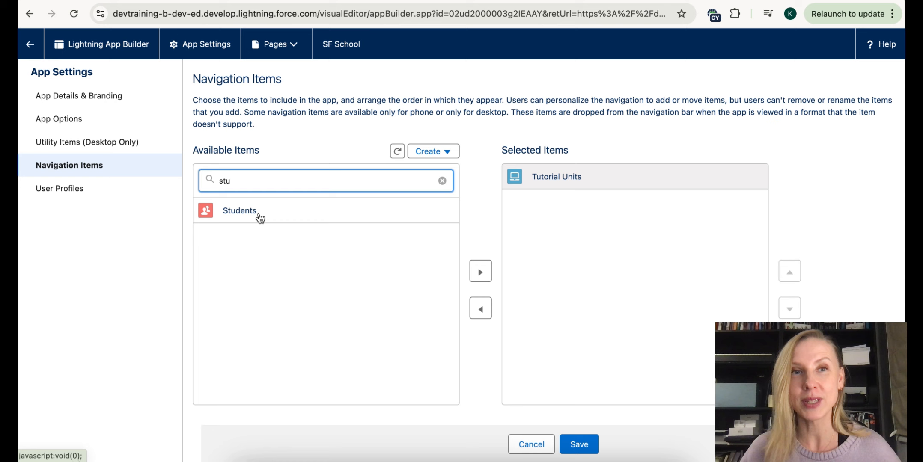
{"action": "left_click", "coordinate": [258, 216]}
{"action": "left_click", "coordinate": [481, 272]}
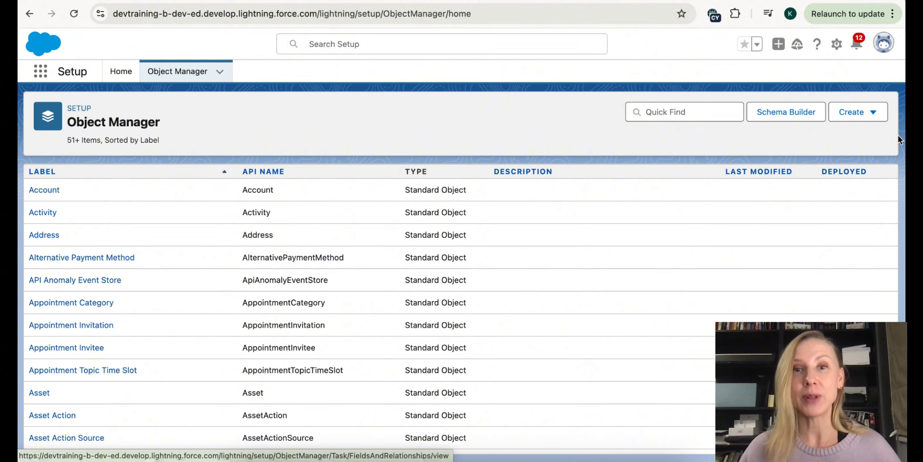
- Start a new custom object labelled Student Lesson, with its object name and plural label
{"action": "left_click", "coordinate": [850, 118]}
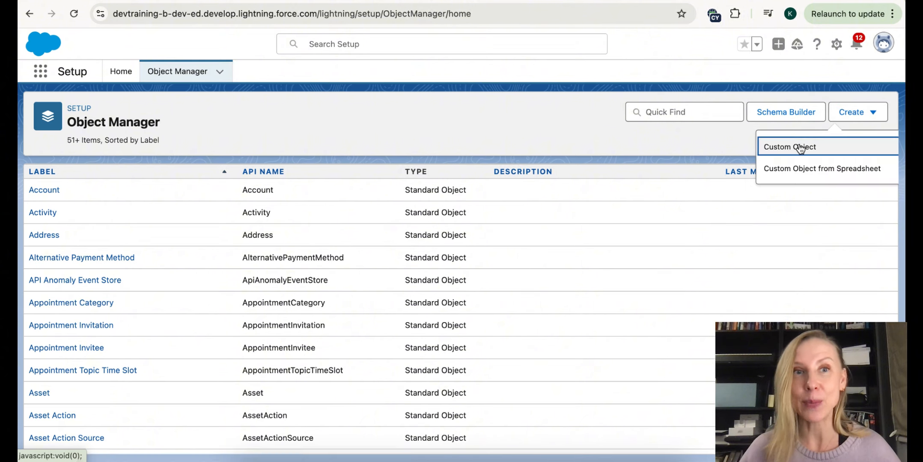
{"action": "left_click", "coordinate": [800, 148]}
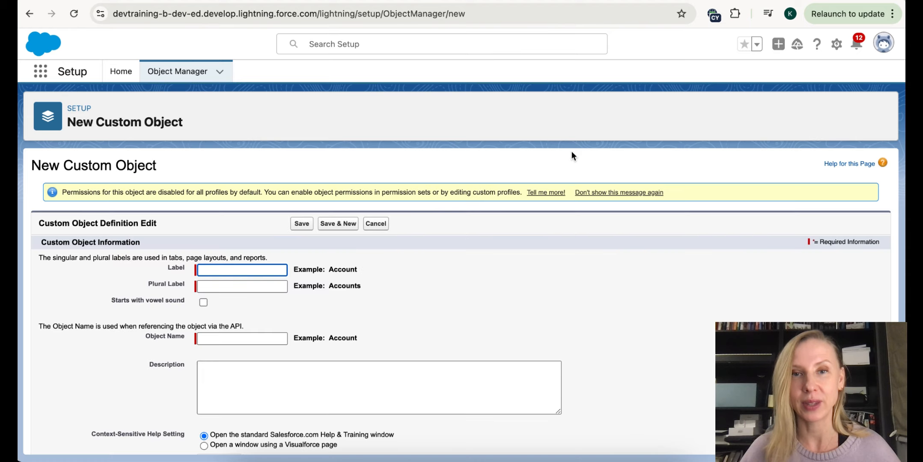
{"action": "left_click", "coordinate": [213, 268]}
{"action": "type", "text": "Stu"}
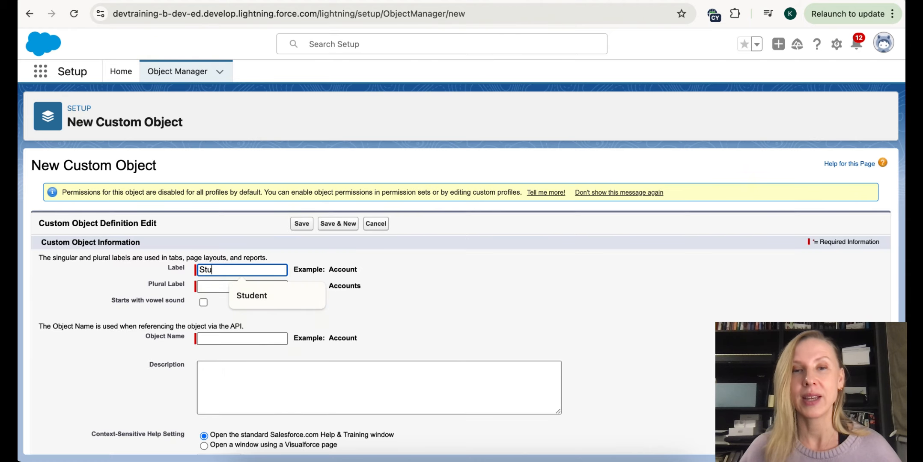
{"action": "type", "text": "dent Lesson"}
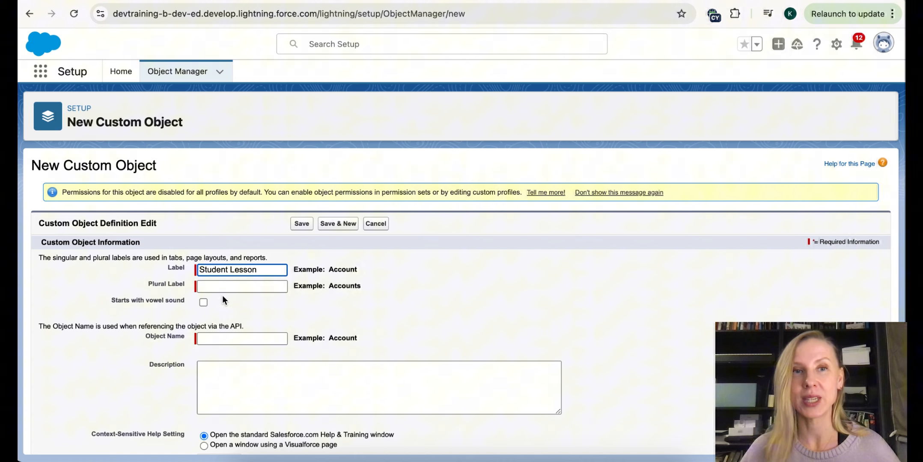
{"action": "left_click", "coordinate": [222, 295]}
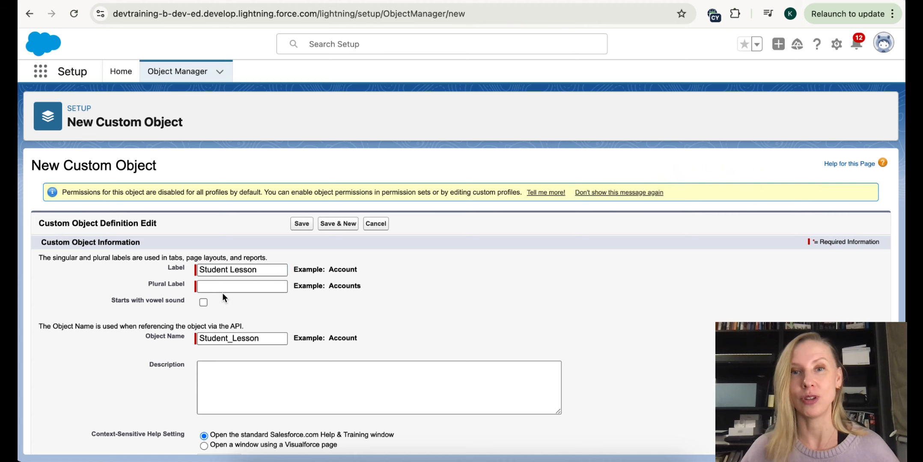
{"action": "left_click", "coordinate": [223, 289]}
{"action": "left_click", "coordinate": [291, 282]}
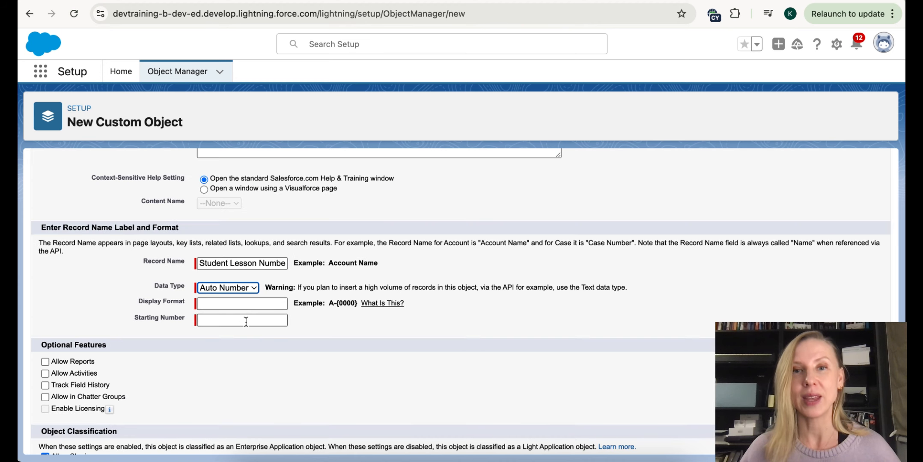
- Set the auto-number format to SL-{0000} starting at 1, and save the object
{"action": "left_click", "coordinate": [241, 304]}
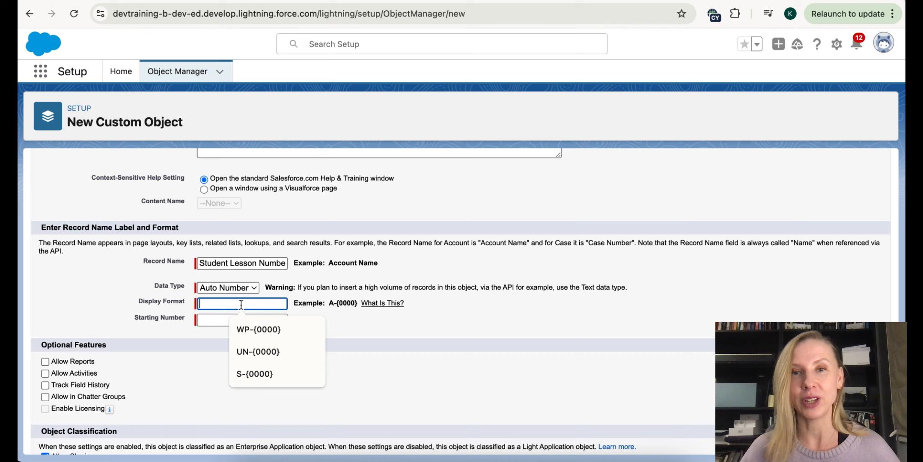
{"action": "type", "text": "SL-{"}
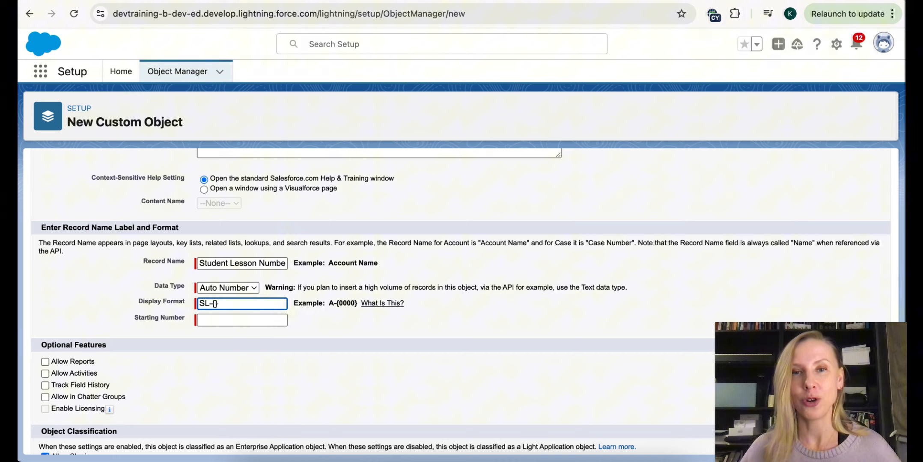
{"action": "key", "text": "Left"}
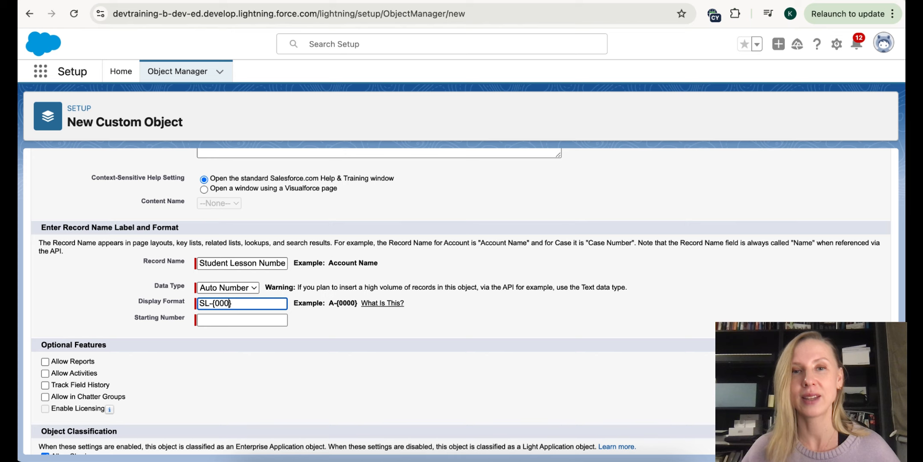
{"action": "left_click", "coordinate": [240, 320]}
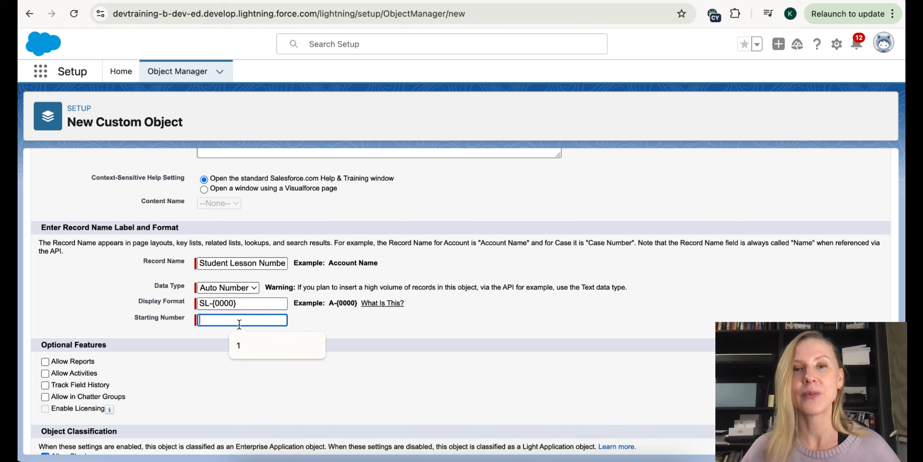
{"action": "left_click", "coordinate": [250, 342]}
{"action": "scroll", "coordinate": [250, 340], "scroll_direction": "down", "scroll_amount": 6}
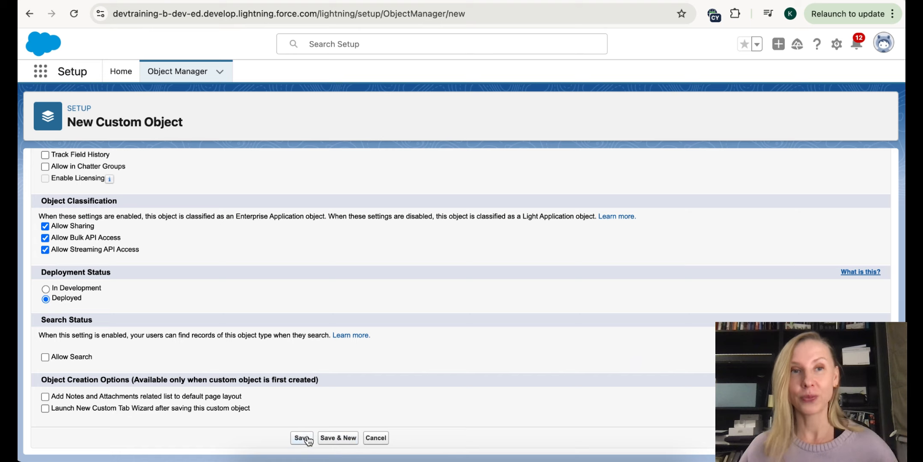
{"action": "left_click", "coordinate": [302, 438]}
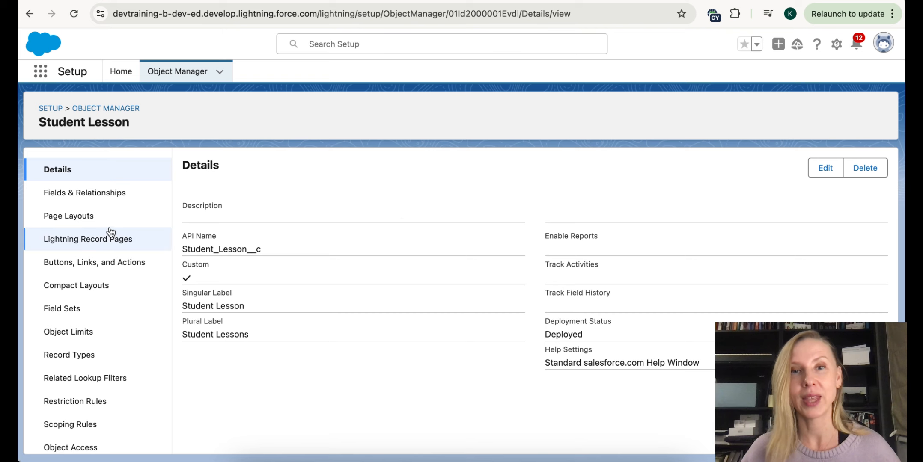
- Begin a new Lookup Relationship field on Student Lesson
{"action": "left_click", "coordinate": [113, 201]}
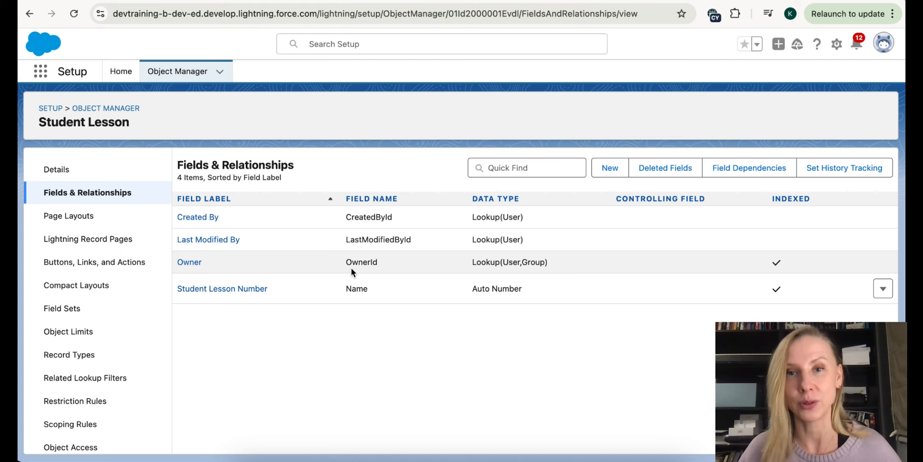
{"action": "left_click", "coordinate": [607, 168]}
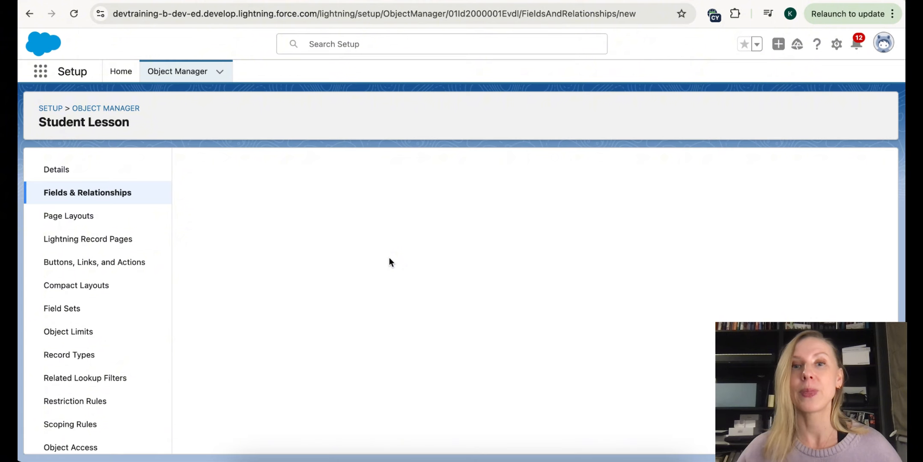
{"action": "scroll", "coordinate": [308, 321], "scroll_direction": "down", "scroll_amount": 5}
{"action": "left_click", "coordinate": [196, 214]}
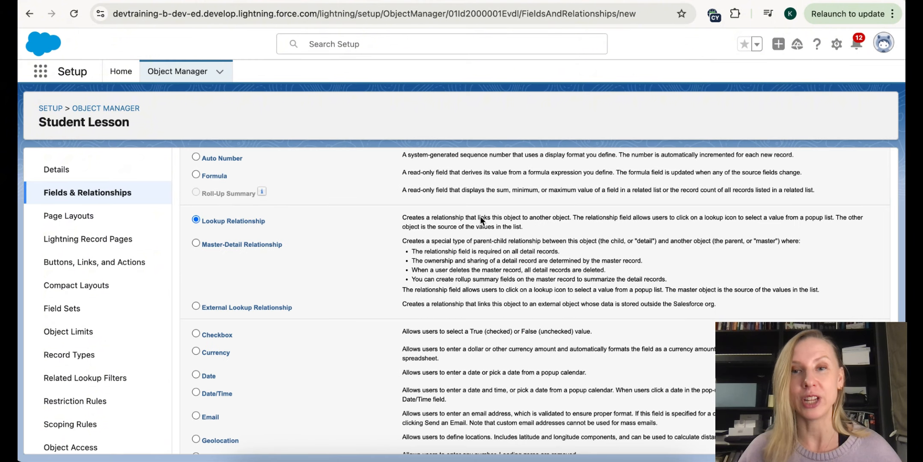
{"action": "scroll", "coordinate": [480, 217], "scroll_direction": "up", "scroll_amount": 5}
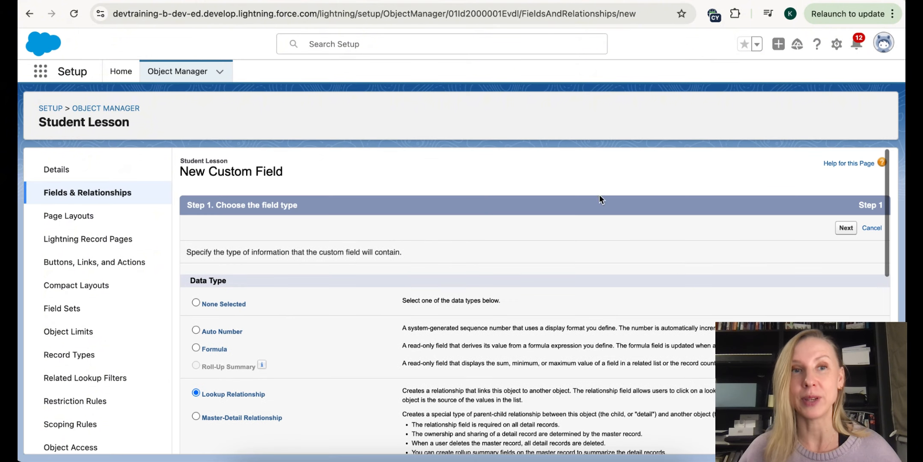
{"action": "left_click", "coordinate": [851, 232]}
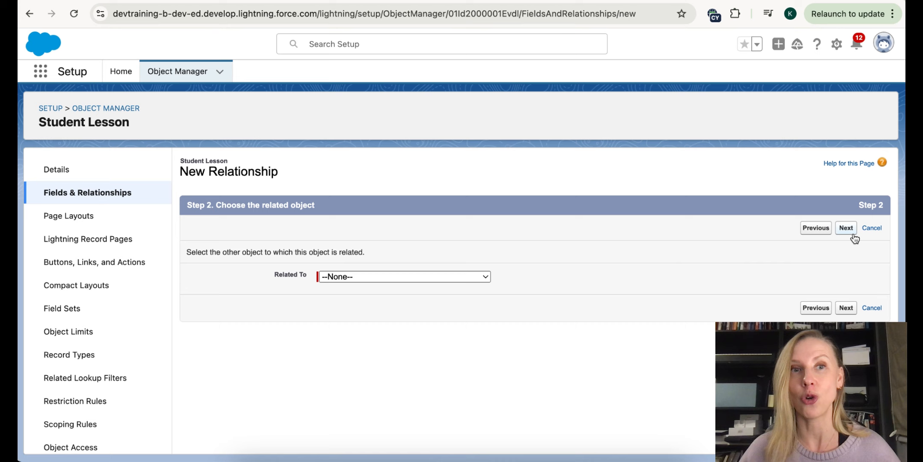
- Relate the lookup to the Student object and name the field Student
{"action": "left_click", "coordinate": [473, 276]}
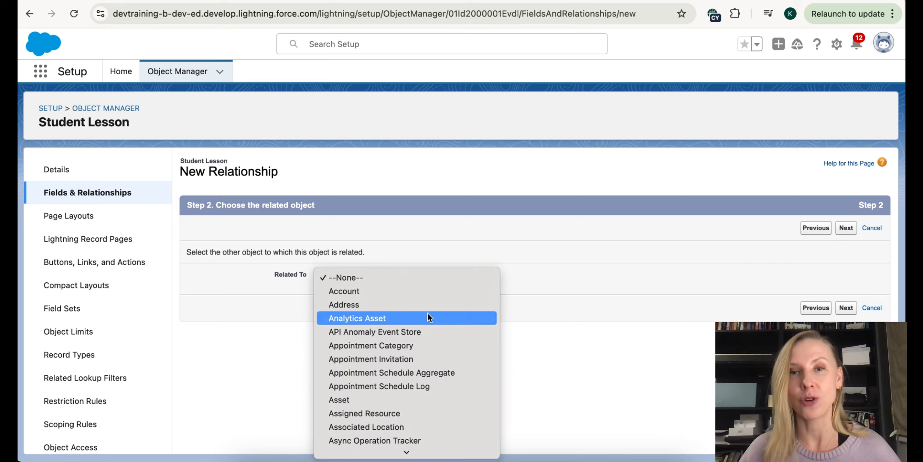
{"action": "scroll", "coordinate": [427, 318], "scroll_direction": "down", "scroll_amount": 3}
{"action": "scroll", "coordinate": [427, 315], "scroll_direction": "down", "scroll_amount": 20}
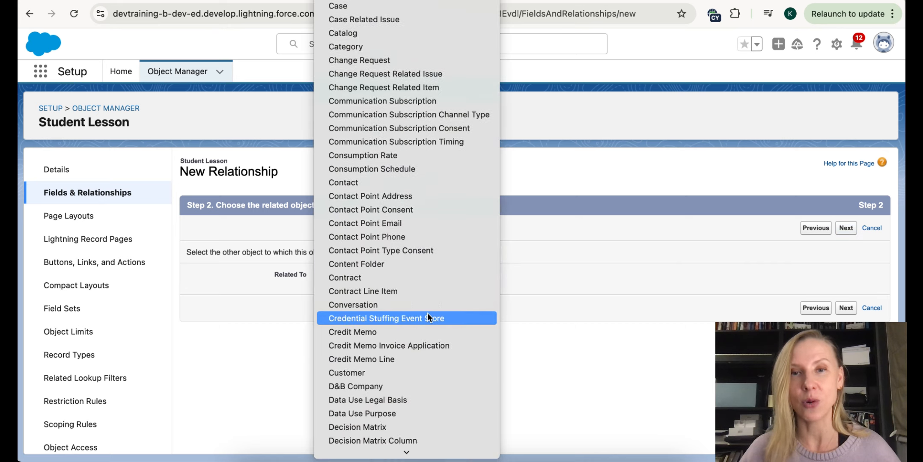
{"action": "scroll", "coordinate": [428, 316], "scroll_direction": "down", "scroll_amount": 12}
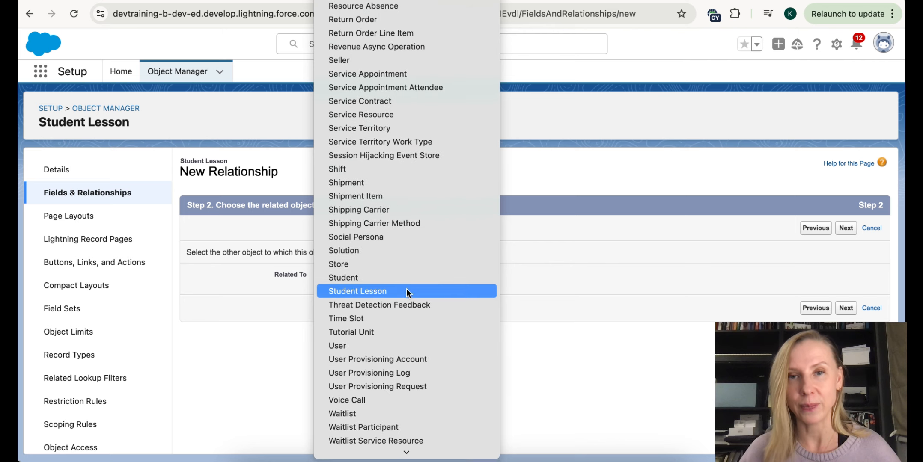
{"action": "left_click", "coordinate": [398, 277]}
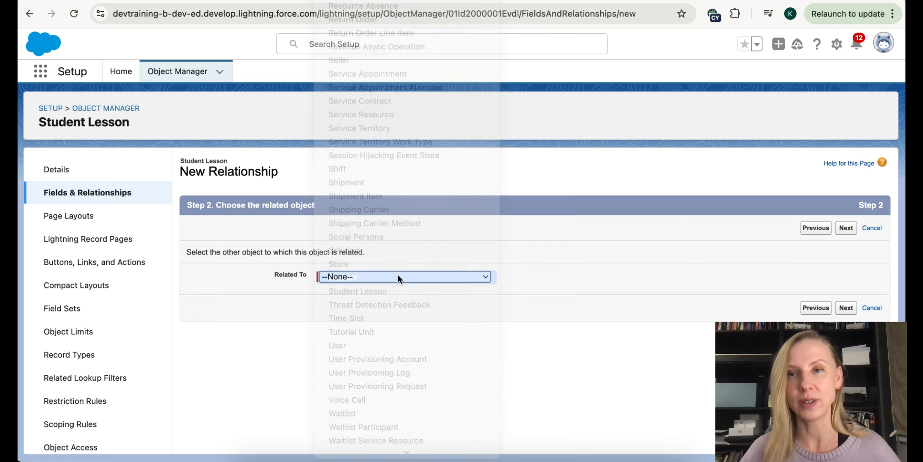
{"action": "left_click", "coordinate": [847, 307]}
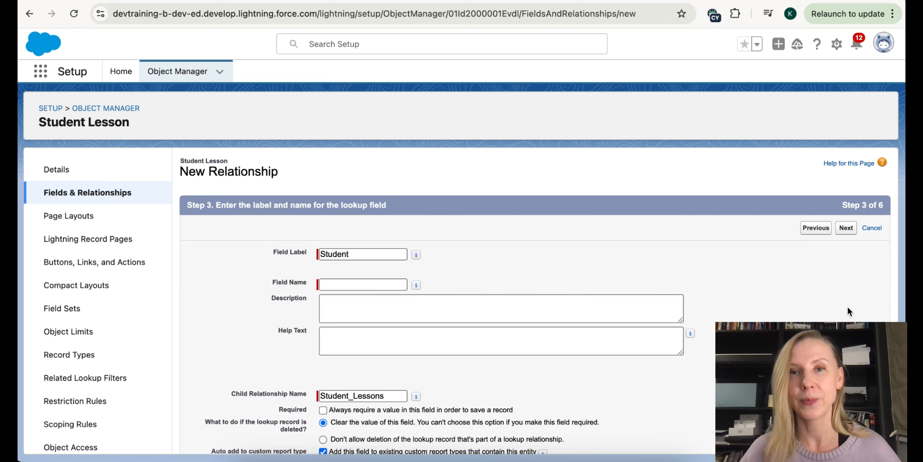
{"action": "left_click", "coordinate": [336, 286]}
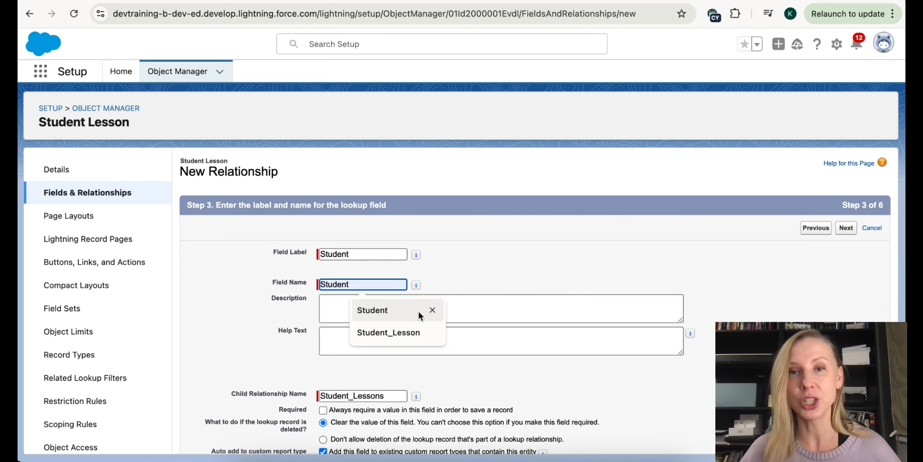
{"action": "key", "text": "Escape"}
{"action": "scroll", "coordinate": [515, 288], "scroll_direction": "down", "scroll_amount": 3}
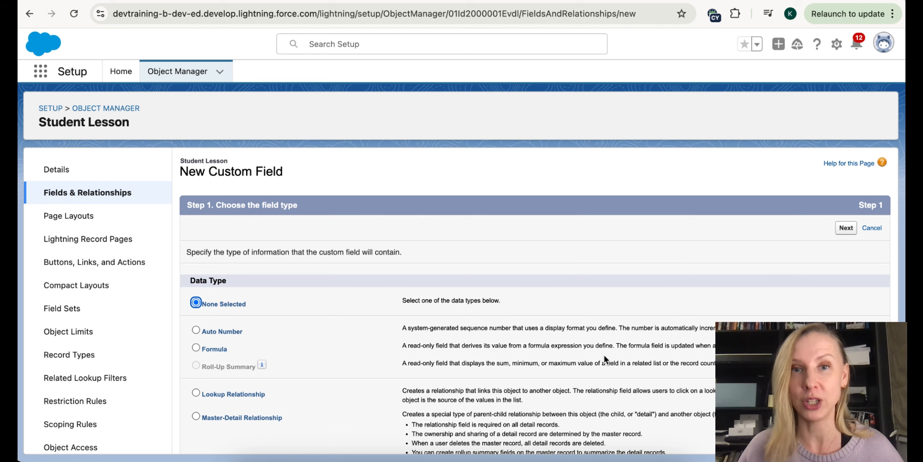
- Add a Tutorial Unit lookup field to Student Lesson with default security and layouts
{"action": "scroll", "coordinate": [603, 355], "scroll_direction": "down", "scroll_amount": 5}
{"action": "left_click", "coordinate": [259, 282]}
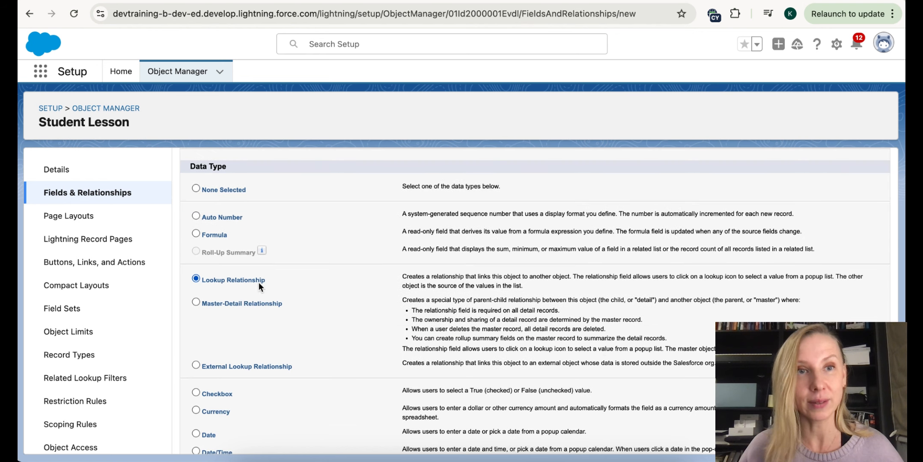
{"action": "scroll", "coordinate": [441, 284], "scroll_direction": "up", "scroll_amount": 5}
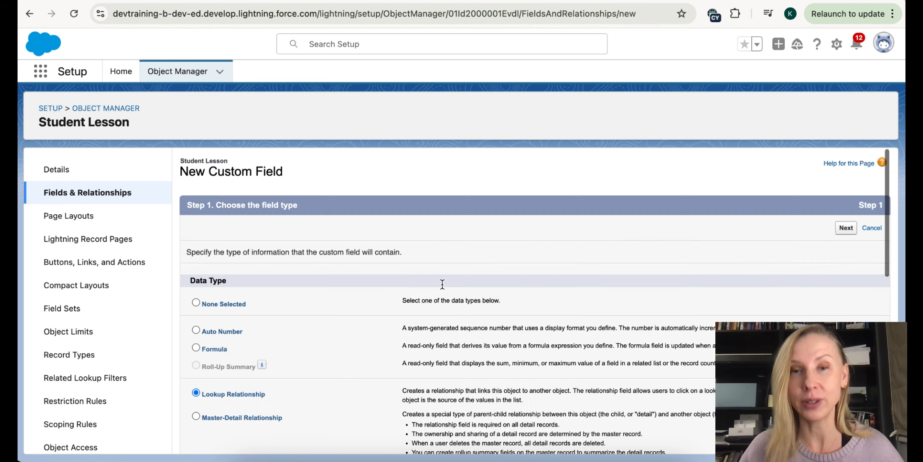
{"action": "left_click", "coordinate": [846, 228]}
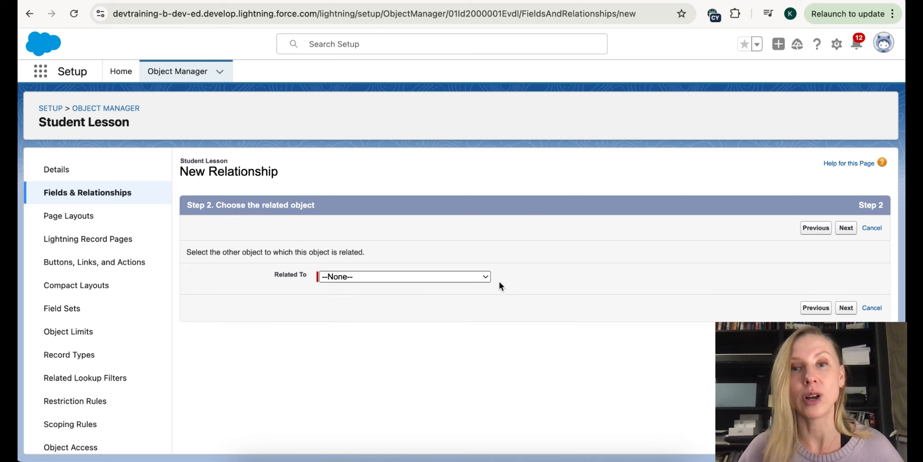
{"action": "left_click", "coordinate": [453, 275]}
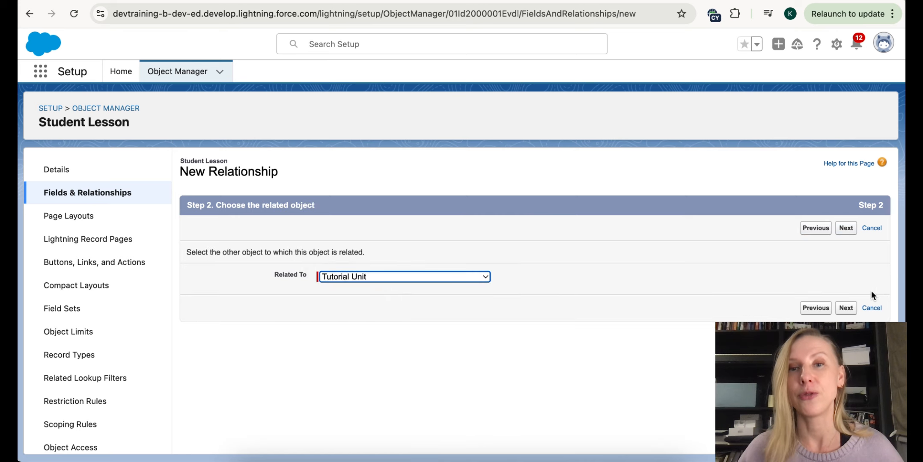
{"action": "left_click", "coordinate": [850, 310]}
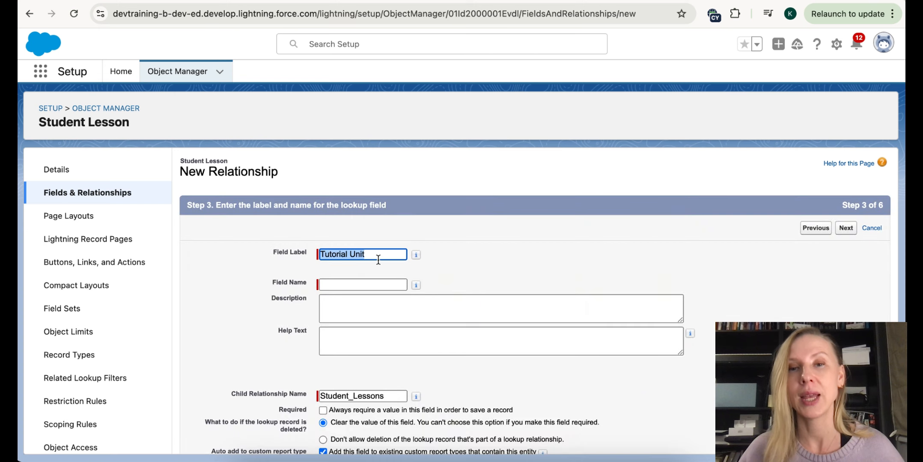
{"action": "left_click", "coordinate": [336, 285]}
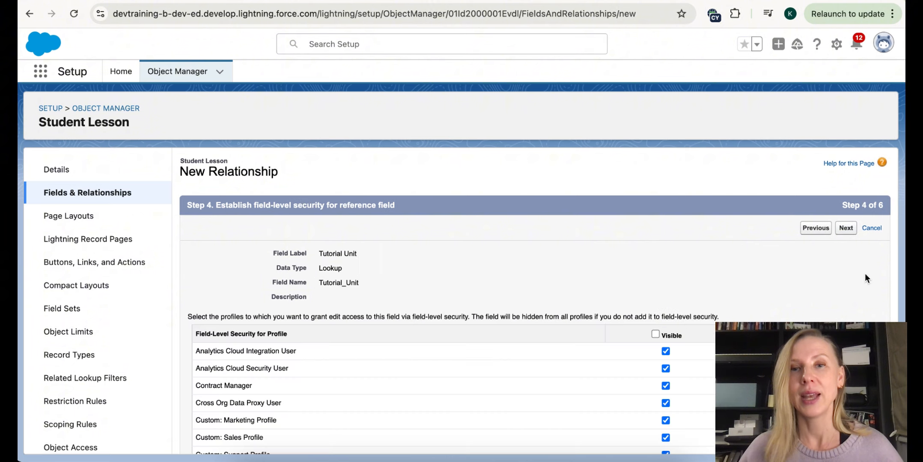
{"action": "left_click", "coordinate": [842, 231]}
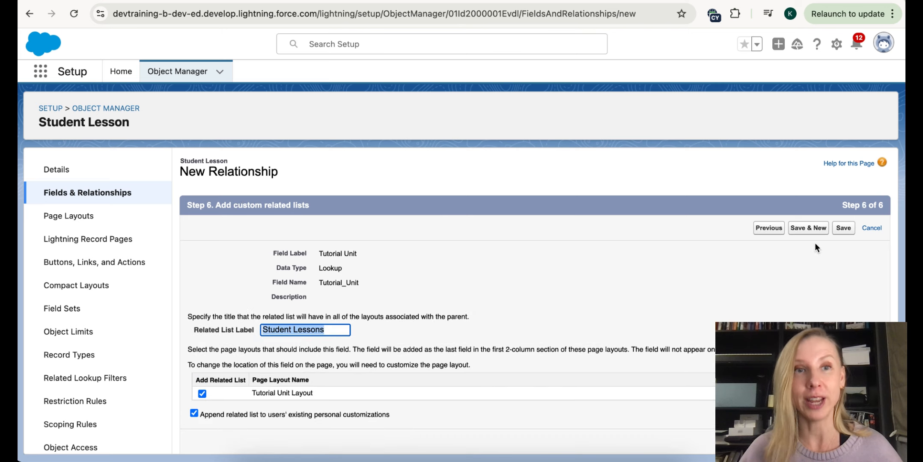
{"action": "left_click", "coordinate": [844, 230]}
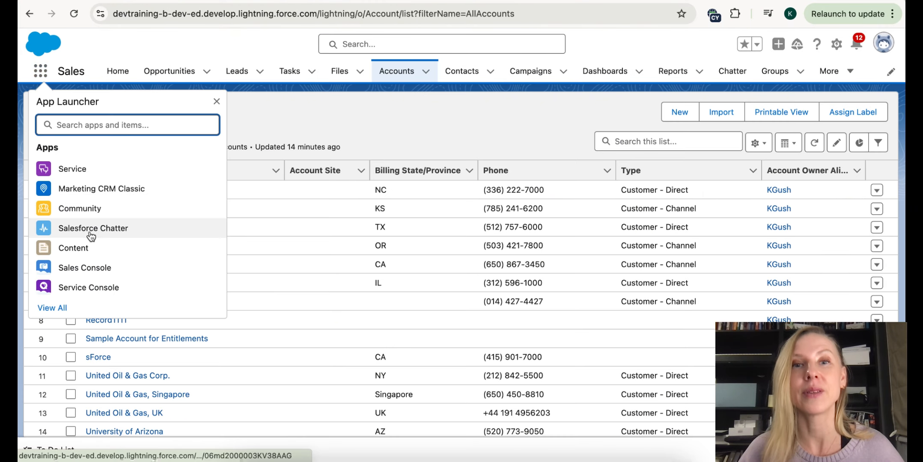
- Open SF School's Students list and pin the All list view as default
{"action": "type", "text": "SF"}
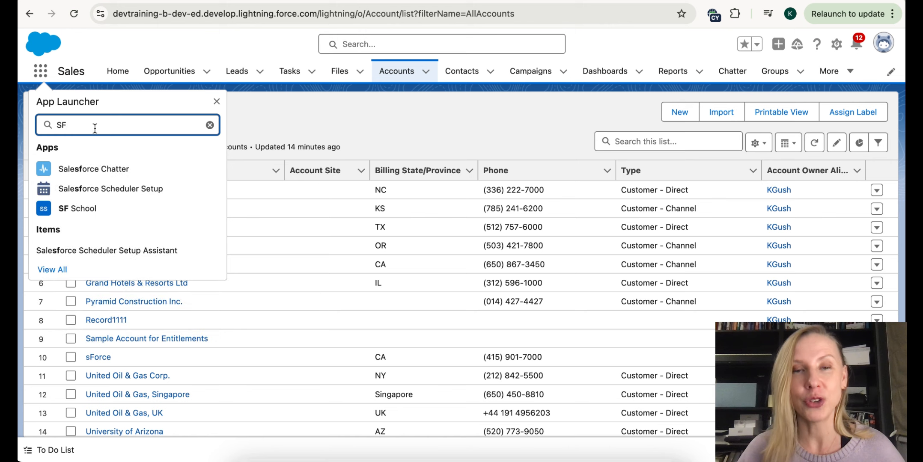
{"action": "left_click", "coordinate": [85, 209]}
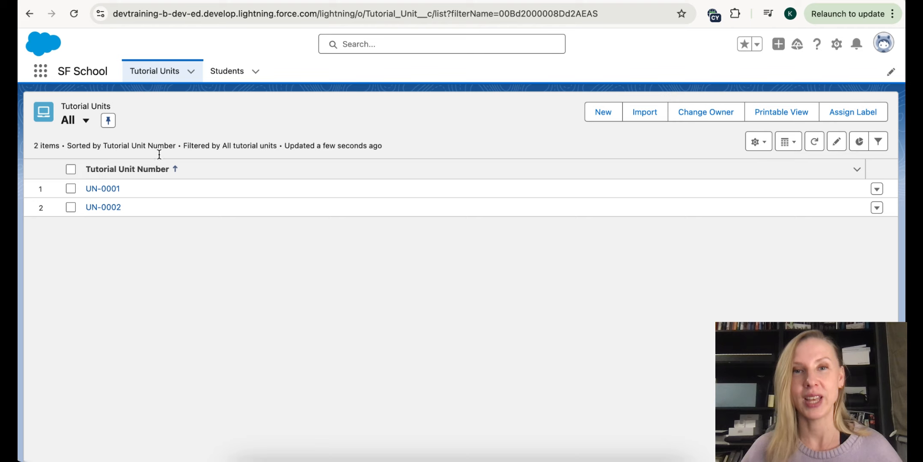
{"action": "left_click", "coordinate": [238, 73]}
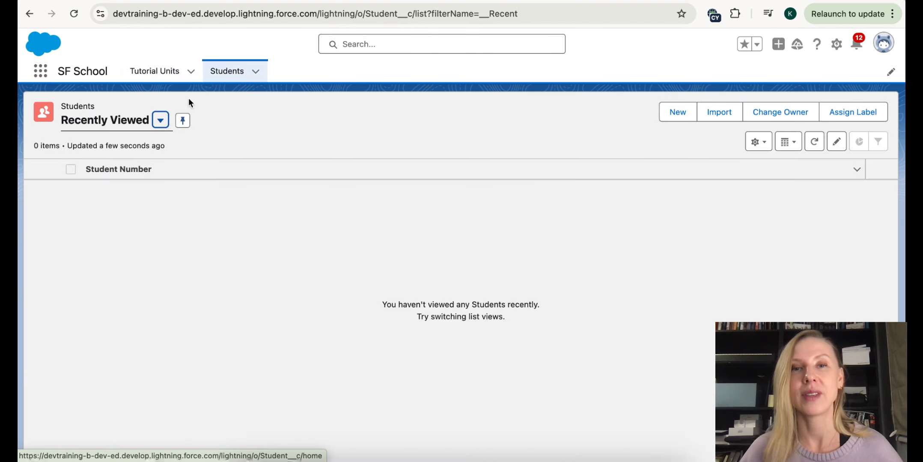
{"action": "left_click", "coordinate": [160, 120]}
{"action": "left_click", "coordinate": [98, 164]}
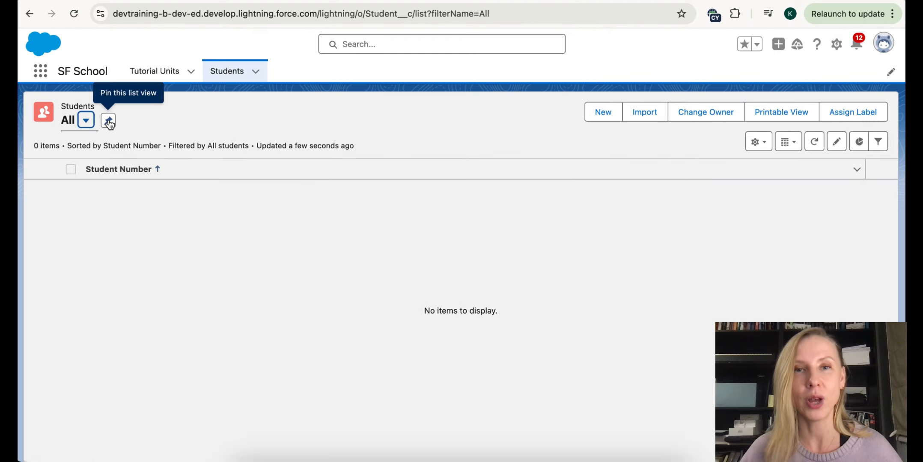
{"action": "left_click", "coordinate": [108, 121]}
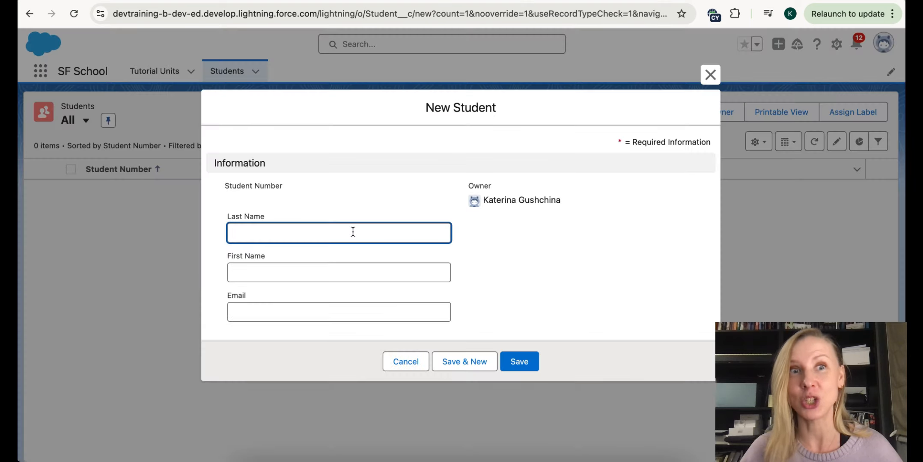
- Create student S-0001, filling in the student's last name, first name and email
{"action": "type", "text": "Doe"}
{"action": "left_click", "coordinate": [319, 272]}
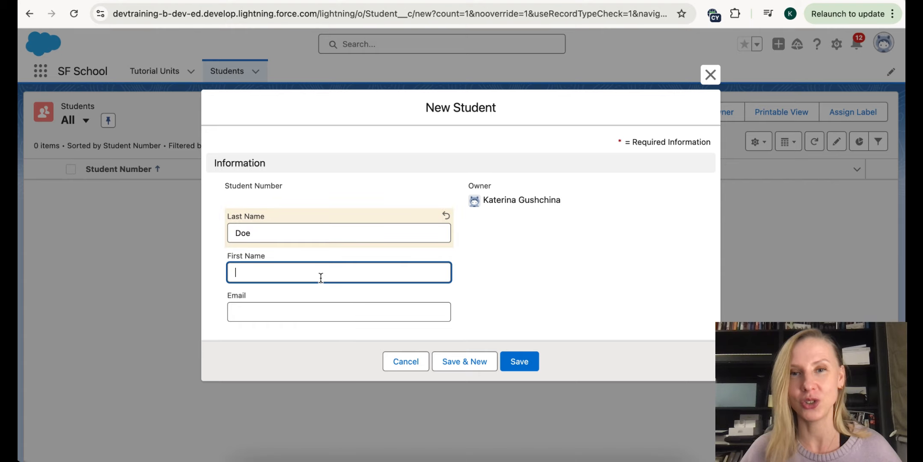
{"action": "type", "text": "John"}
{"action": "key", "text": "Tab"}
{"action": "left_click", "coordinate": [525, 364]}
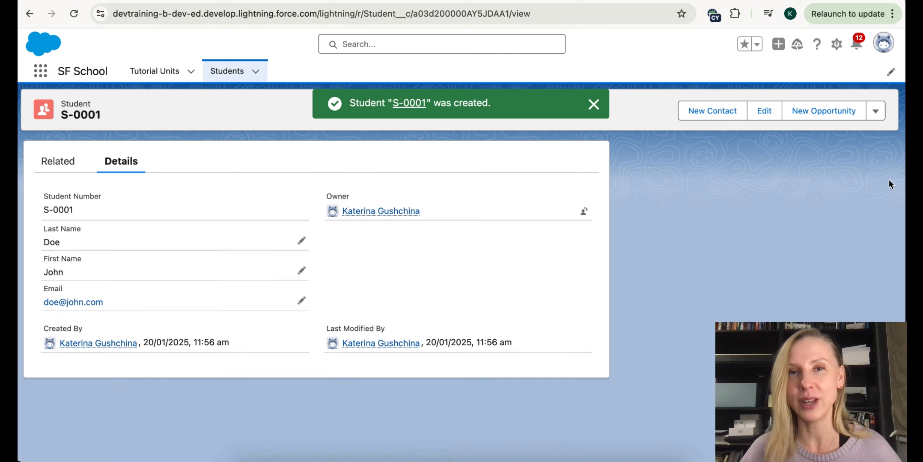
- Clone S-0001 into S-0002 with a new last name, first name and e-mail, then open Tutorial Units
{"action": "left_click", "coordinate": [876, 111]}
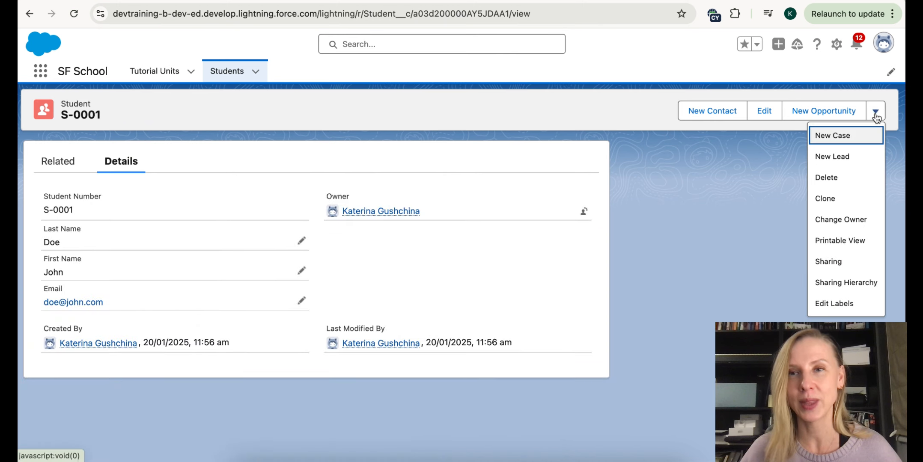
{"action": "left_click", "coordinate": [842, 198]}
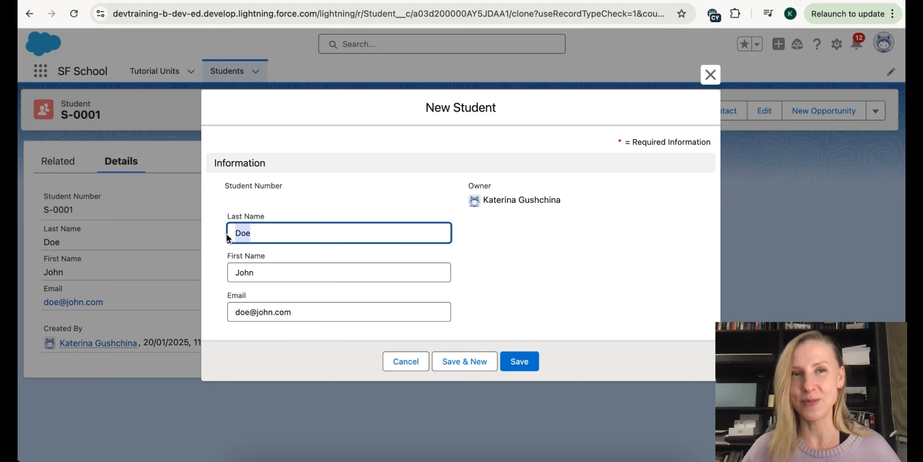
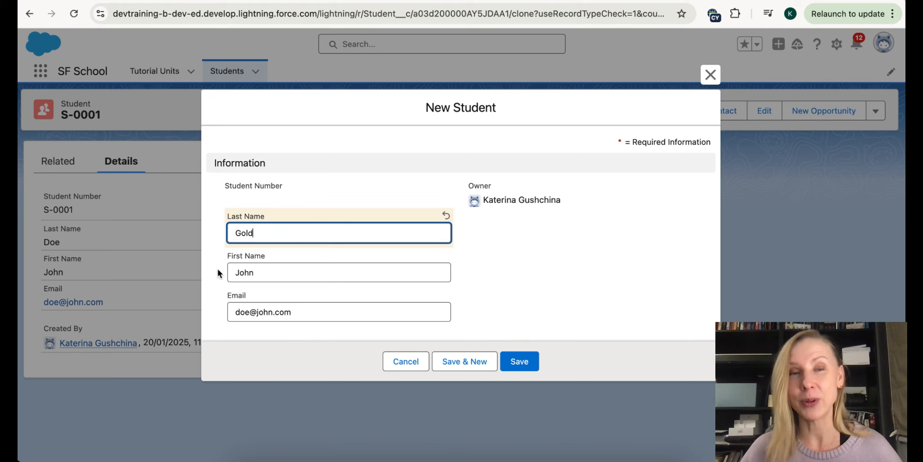
{"action": "left_click", "coordinate": [247, 273]}
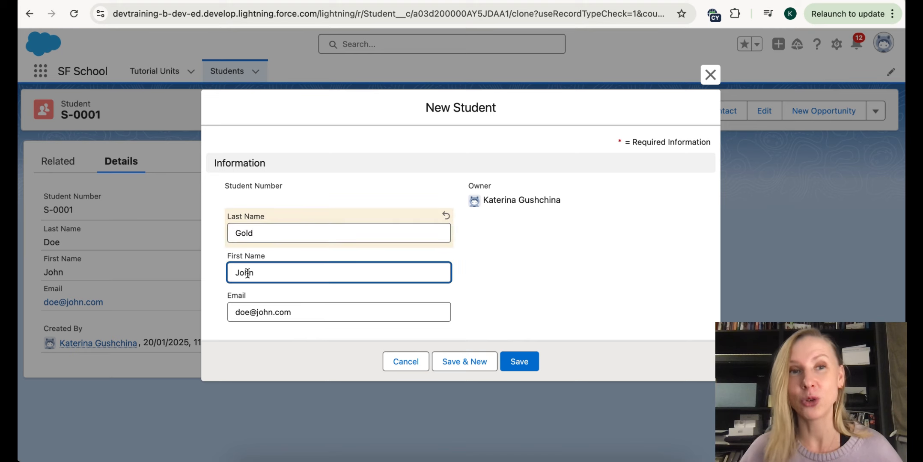
{"action": "left_click_drag", "start_coordinate": [259, 275], "coordinate": [236, 274]}
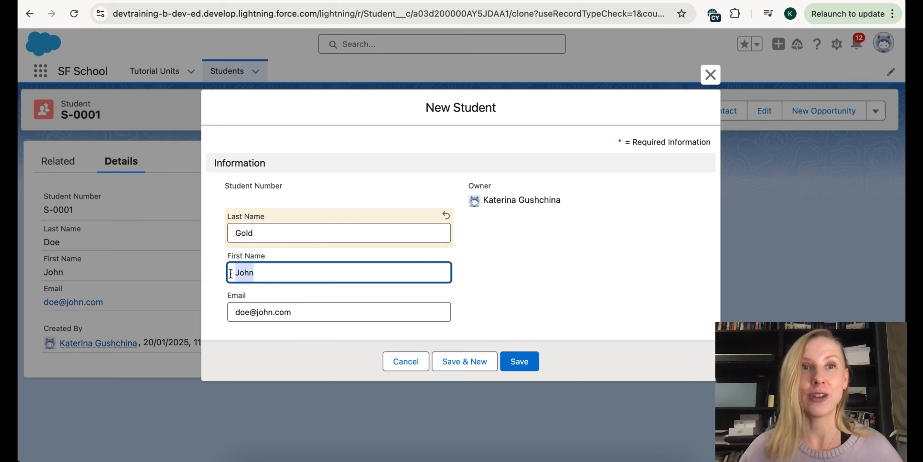
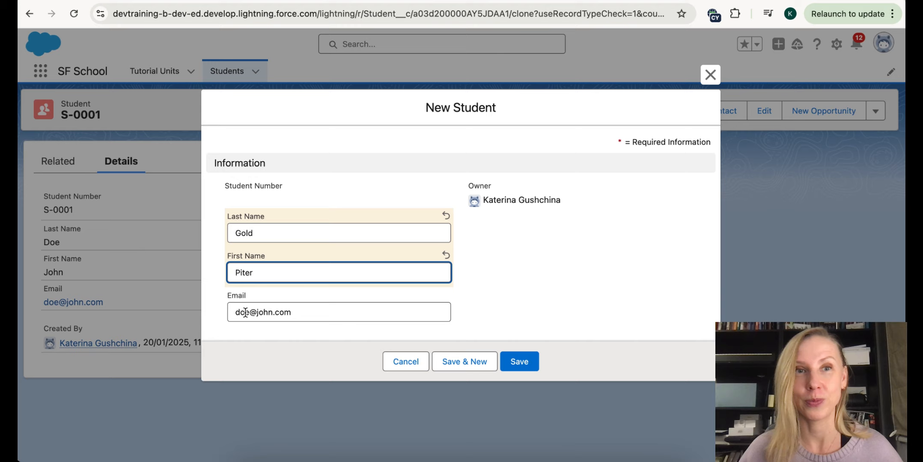
{"action": "key", "text": "Tab"}
{"action": "left_click", "coordinate": [519, 360]}
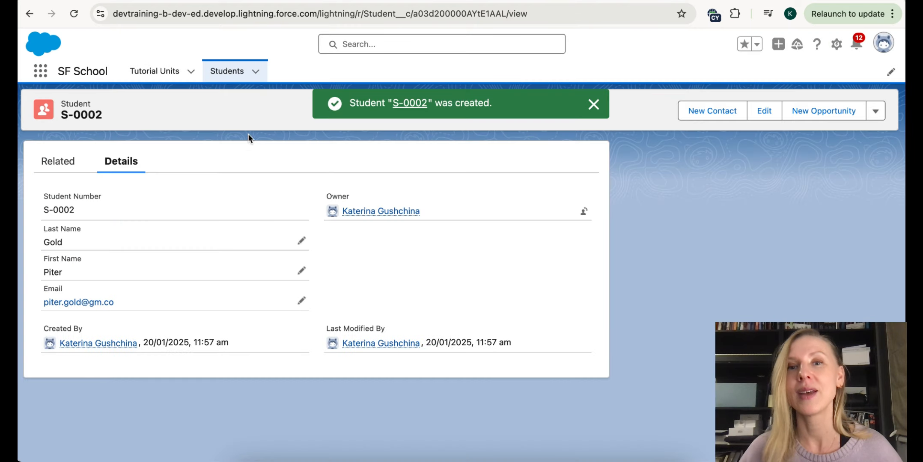
{"action": "left_click", "coordinate": [228, 77]}
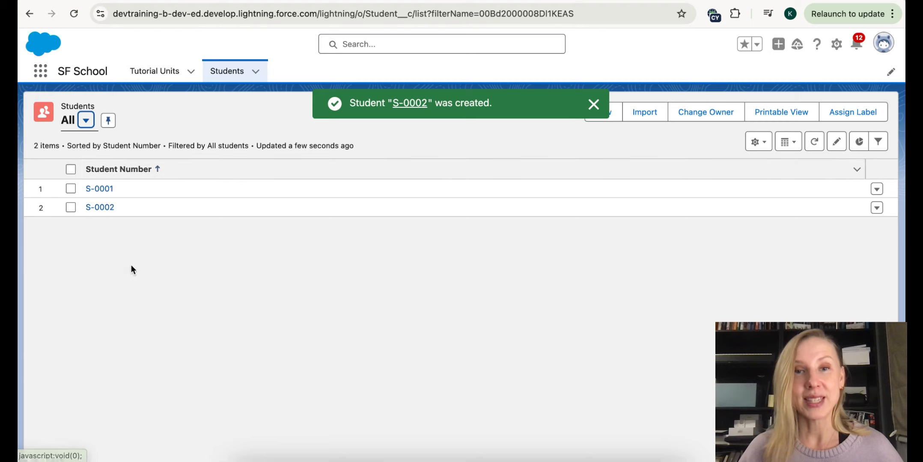
{"action": "left_click", "coordinate": [149, 70]}
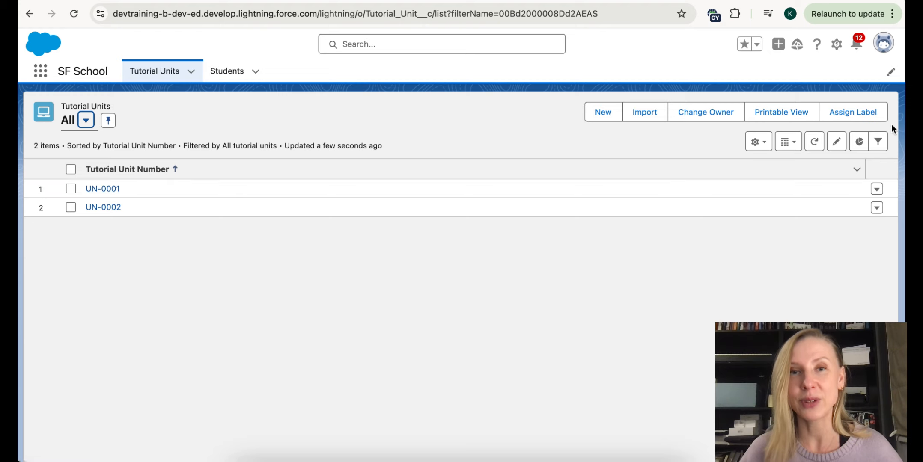
- Add Unit Title and Unit Content as visible columns in the Tutorial Units list view
{"action": "left_click", "coordinate": [766, 146]}
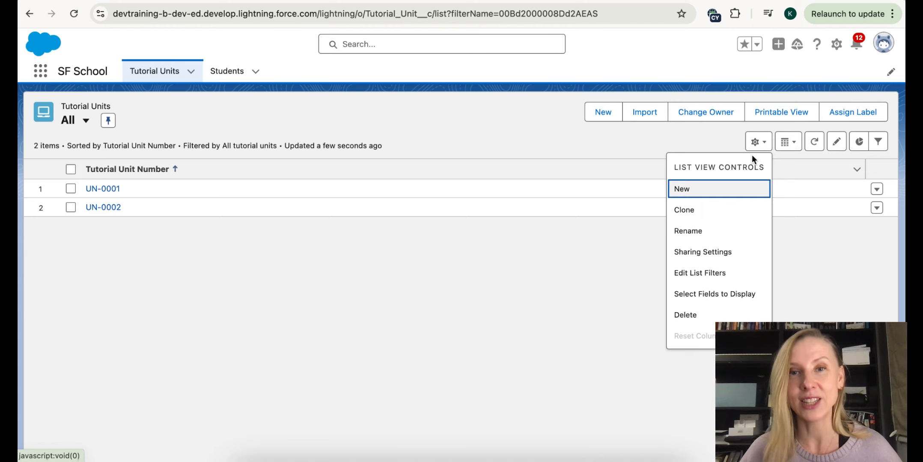
{"action": "left_click", "coordinate": [735, 294]}
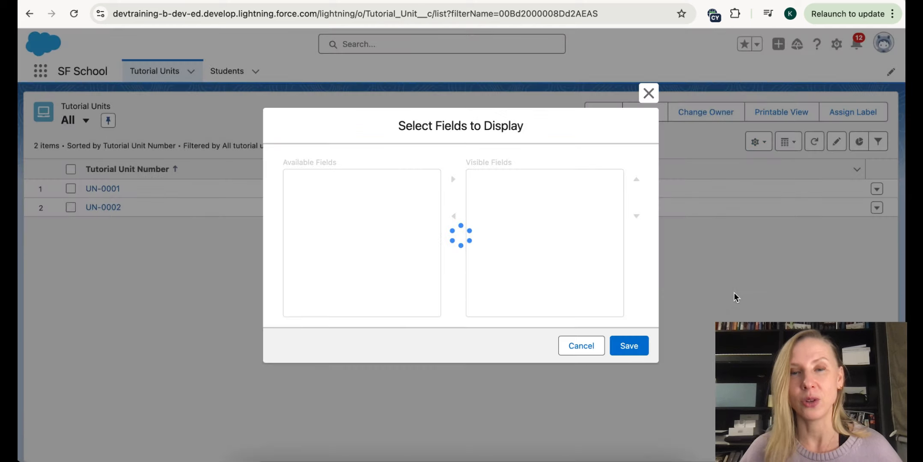
{"action": "left_click", "coordinate": [309, 303]}
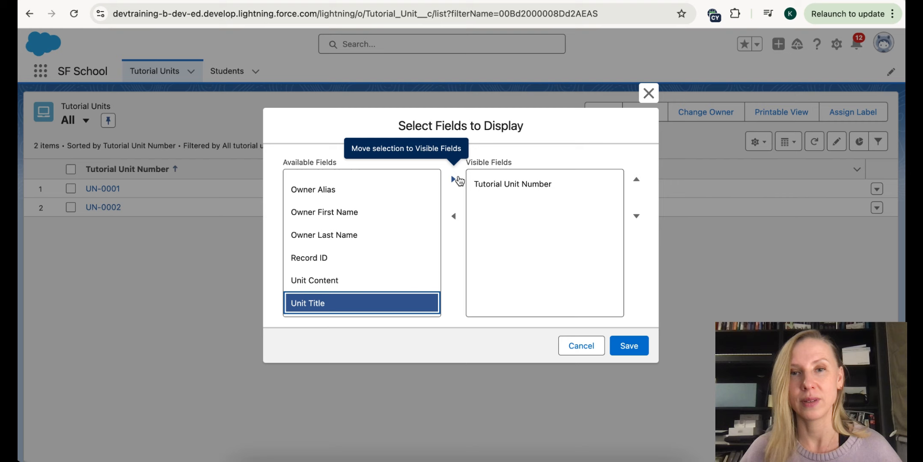
{"action": "left_click", "coordinate": [455, 179]}
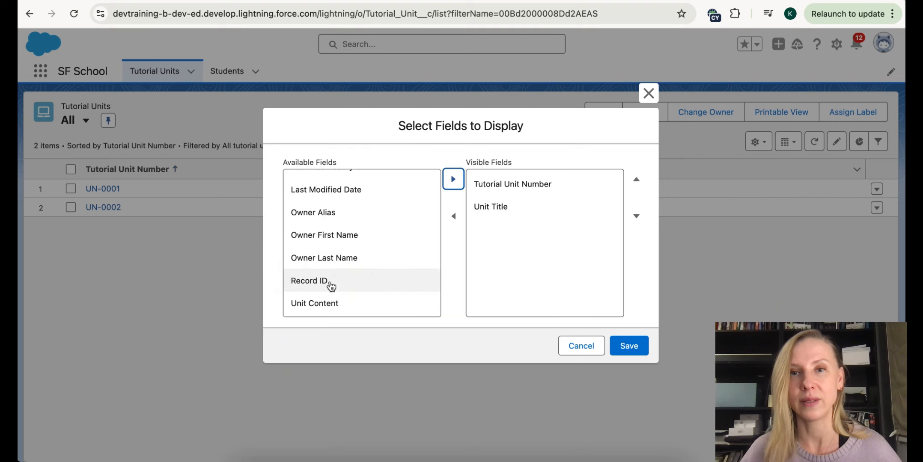
{"action": "left_click", "coordinate": [336, 300]}
{"action": "left_click", "coordinate": [452, 179]}
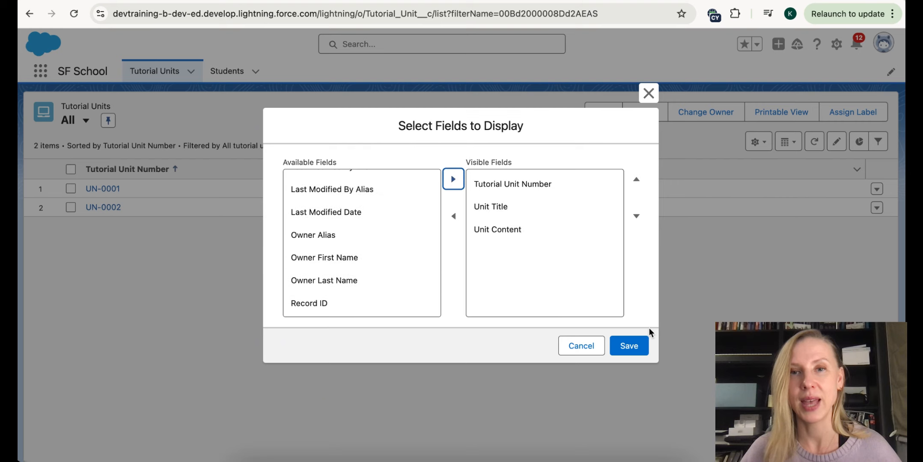
{"action": "left_click", "coordinate": [633, 346]}
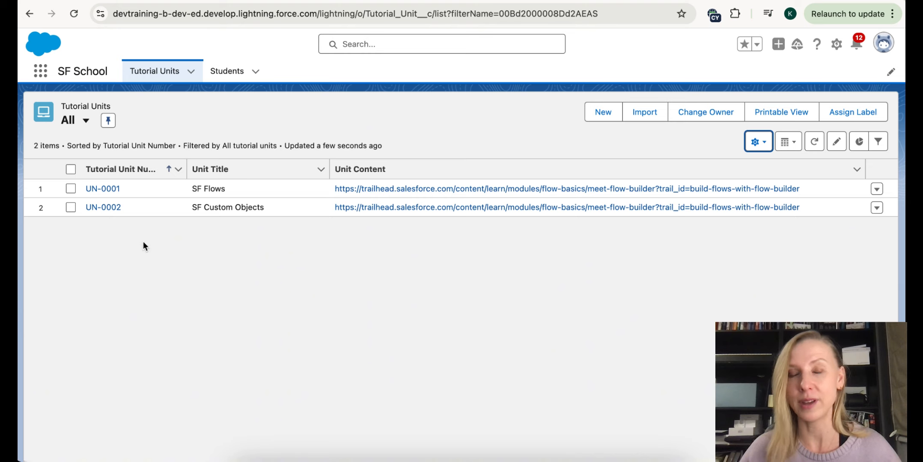
{"action": "left_click", "coordinate": [226, 81]}
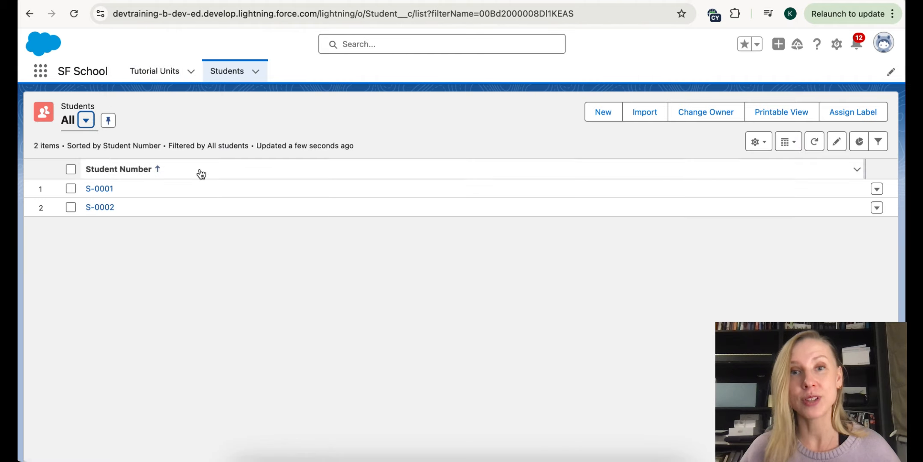
- Add First Name and Last Name to the Students list view's visible columns
{"action": "left_click", "coordinate": [760, 145]}
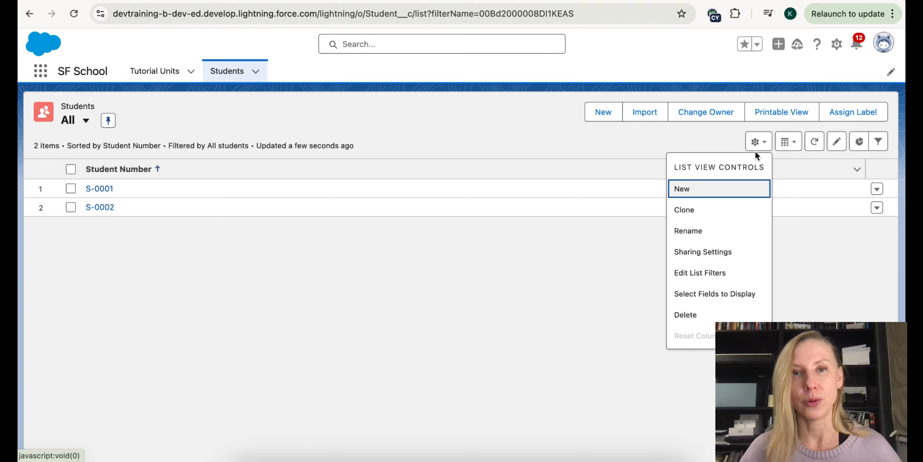
{"action": "left_click", "coordinate": [712, 294]}
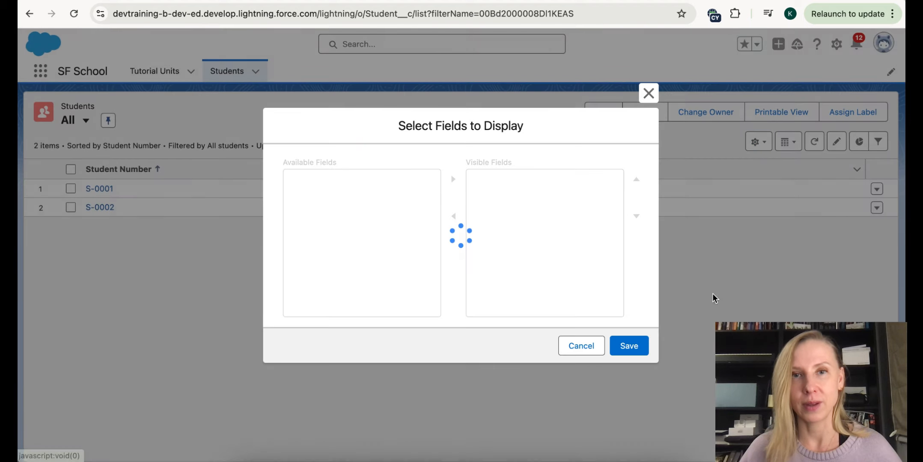
{"action": "left_click", "coordinate": [332, 252]}
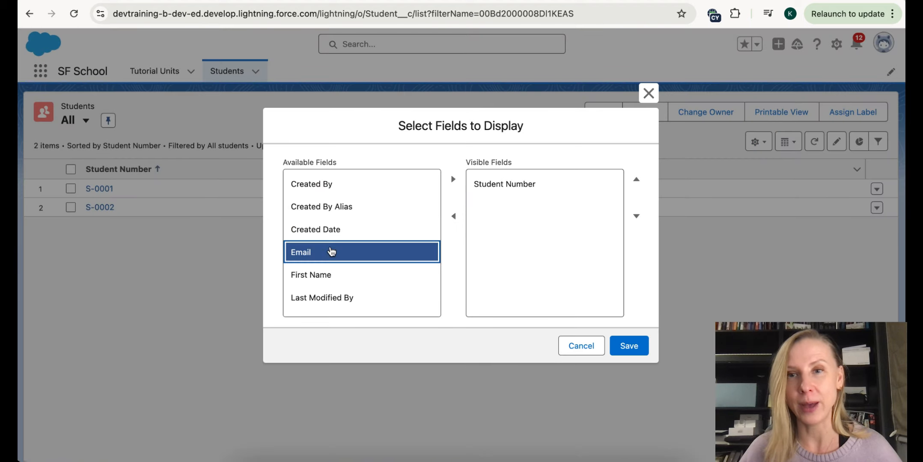
{"action": "left_click", "coordinate": [336, 276]}
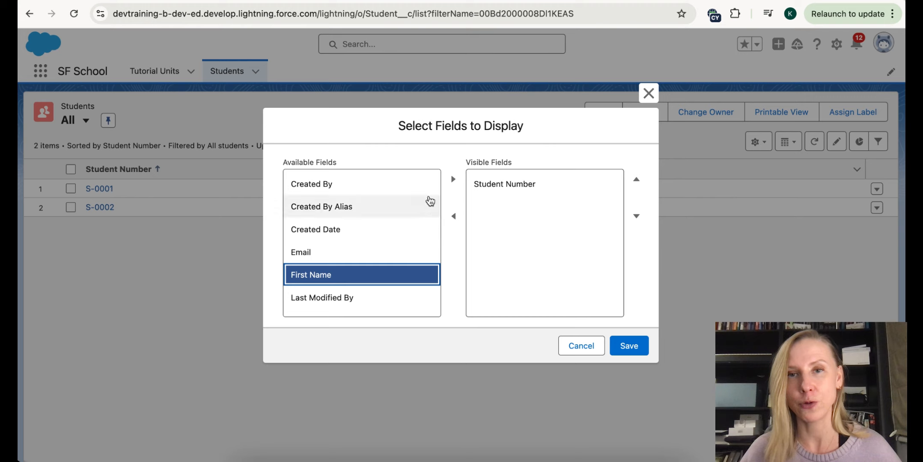
{"action": "left_click", "coordinate": [452, 178]}
{"action": "scroll", "coordinate": [349, 268], "scroll_direction": "down", "scroll_amount": 3}
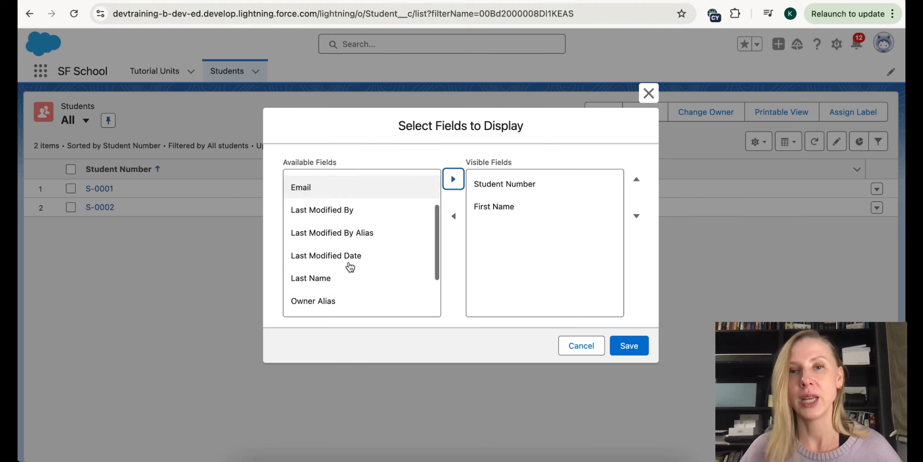
{"action": "scroll", "coordinate": [350, 268], "scroll_direction": "down", "scroll_amount": 2}
{"action": "left_click", "coordinate": [343, 219]}
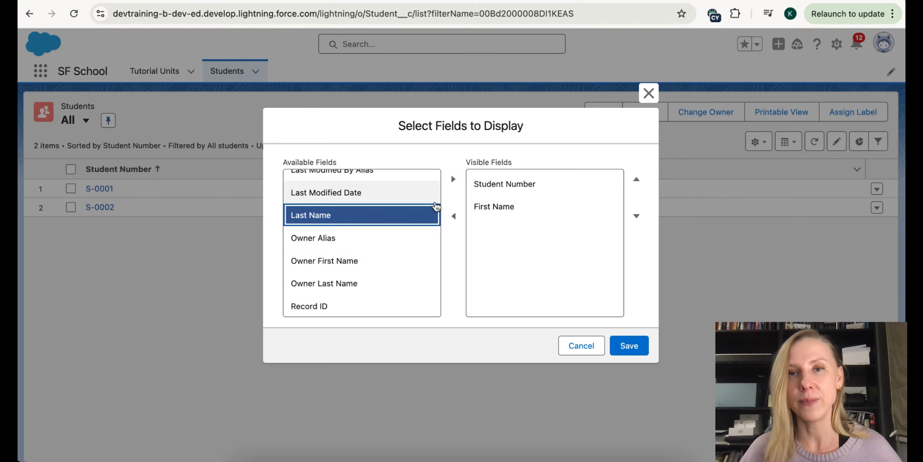
{"action": "left_click", "coordinate": [454, 178]}
- Add Email as a visible column, save the column set, and open student S-0002
{"action": "scroll", "coordinate": [363, 264], "scroll_direction": "up", "scroll_amount": 5}
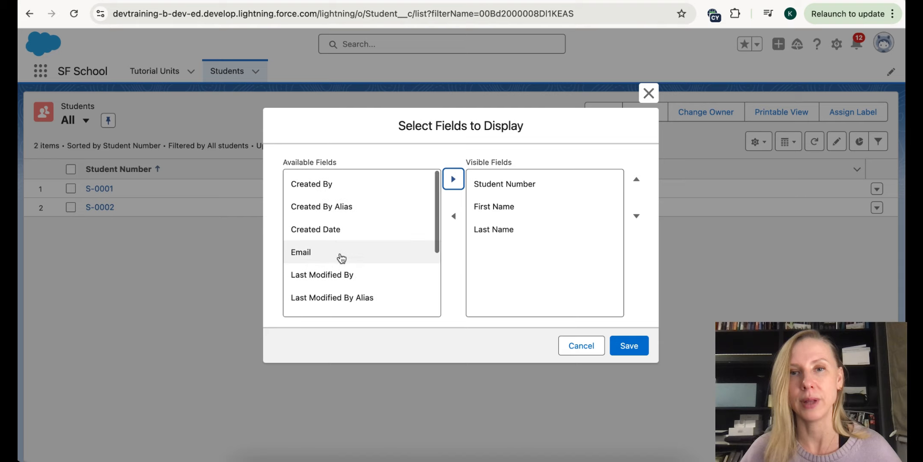
{"action": "left_click", "coordinate": [342, 254]}
{"action": "left_click", "coordinate": [452, 179]}
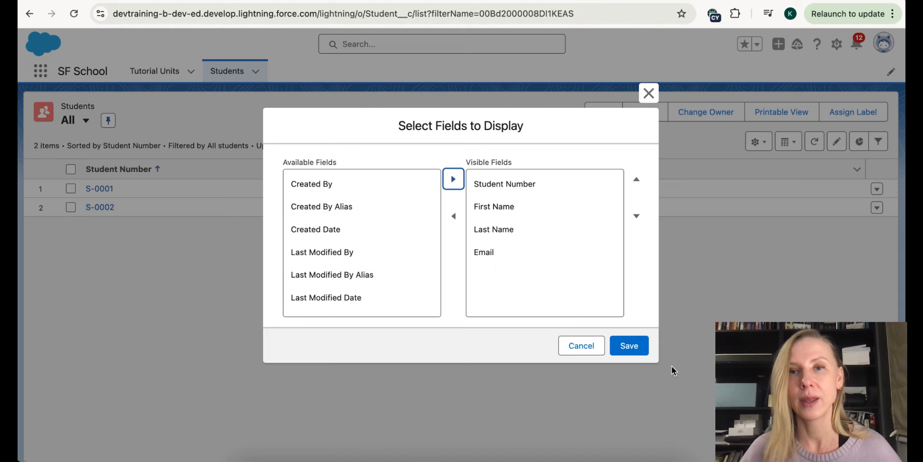
{"action": "left_click", "coordinate": [640, 351]}
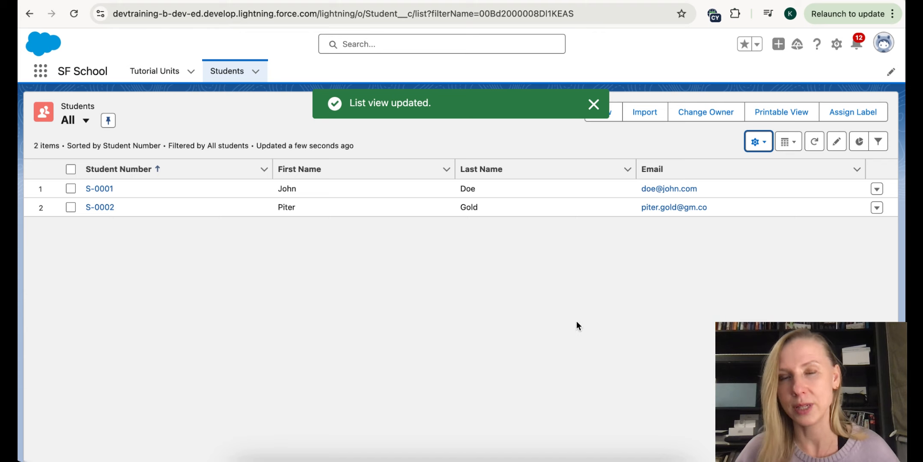
{"action": "left_click", "coordinate": [109, 208]}
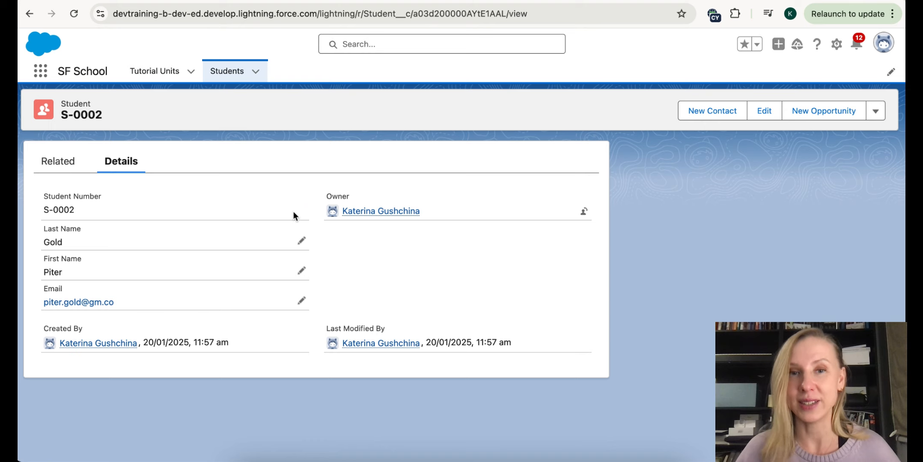
- From S-0002's related lists, create a new Student Lesson linked to tutorial unit UN-0001
{"action": "left_click", "coordinate": [64, 172]}
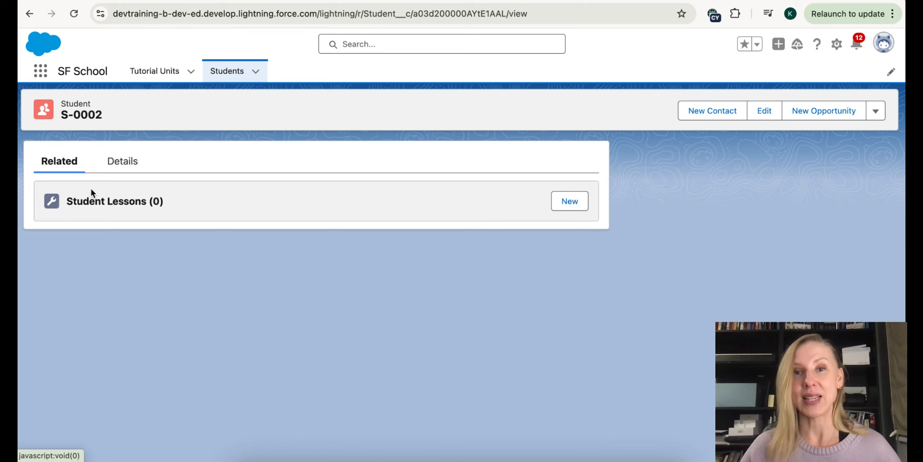
{"action": "left_click", "coordinate": [578, 211]}
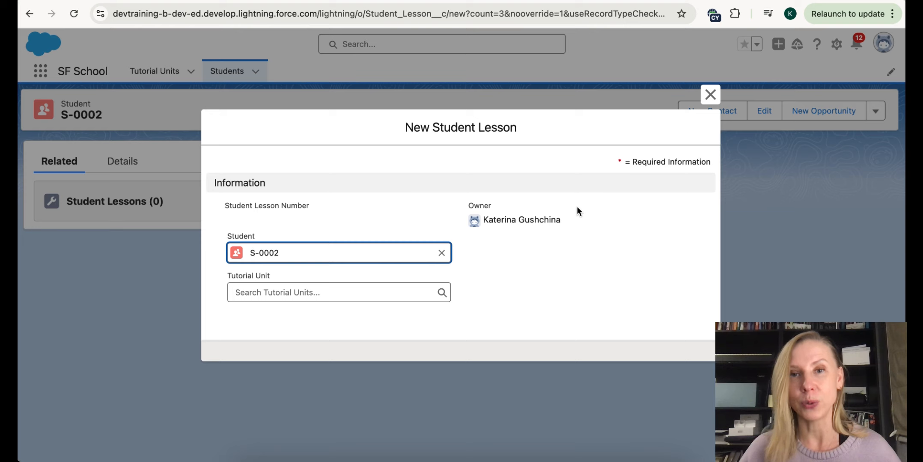
{"action": "left_click", "coordinate": [403, 290]}
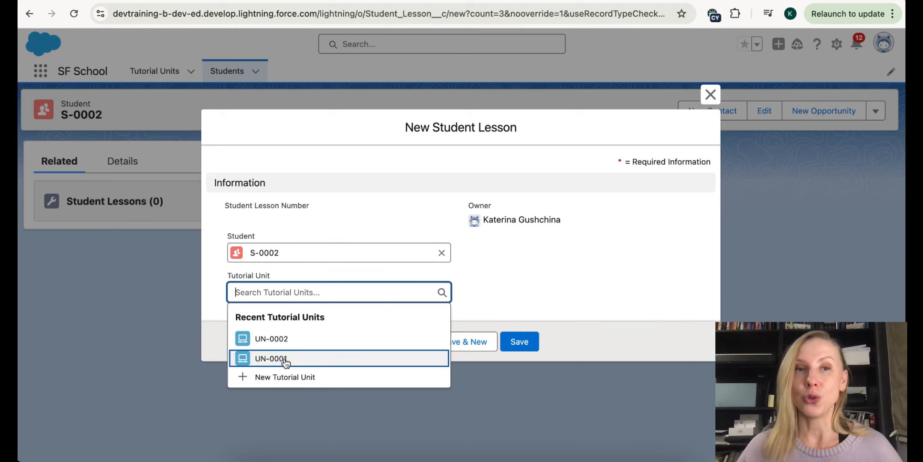
{"action": "left_click", "coordinate": [286, 359]}
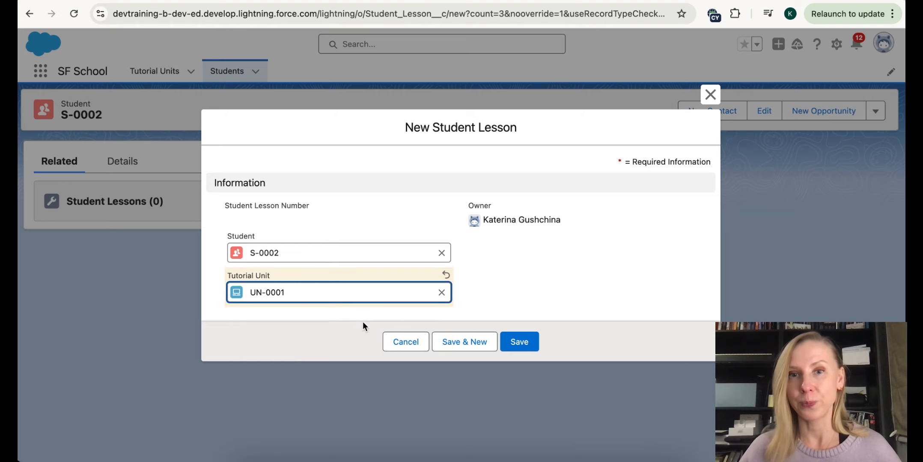
{"action": "left_click", "coordinate": [522, 346]}
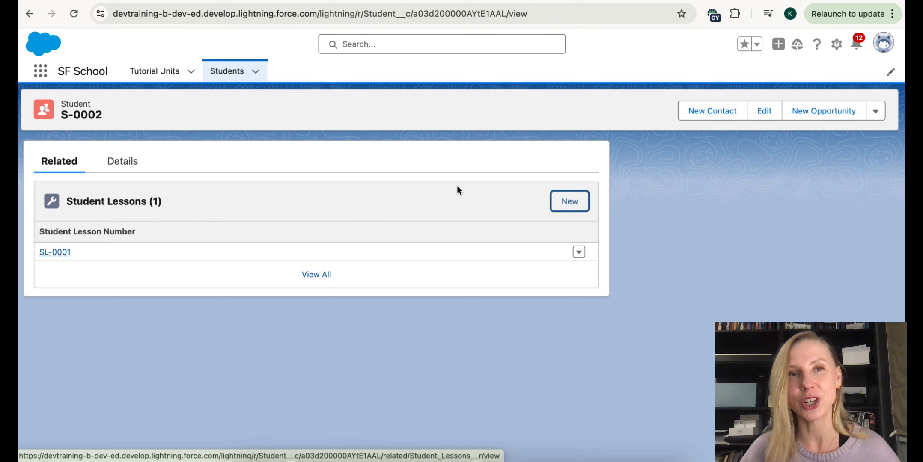
{"action": "left_click", "coordinate": [838, 44]}
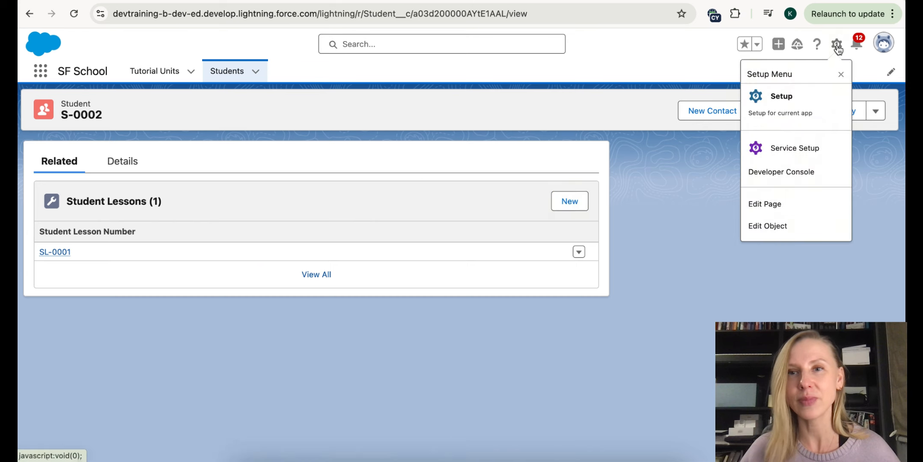
- Open Setup in a new tab and reach the Student object's Page Layouts via Object Manager
{"action": "right_click", "coordinate": [774, 92]}
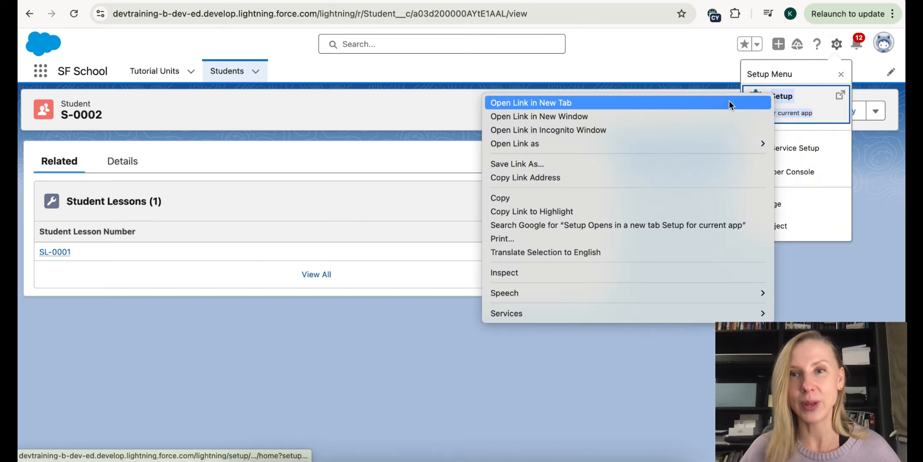
{"action": "left_click", "coordinate": [704, 98]}
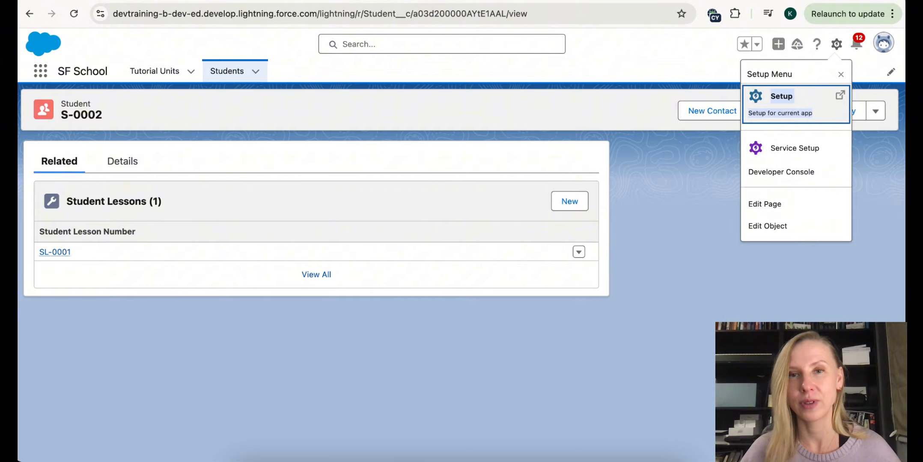
{"action": "left_click", "coordinate": [432, 1]}
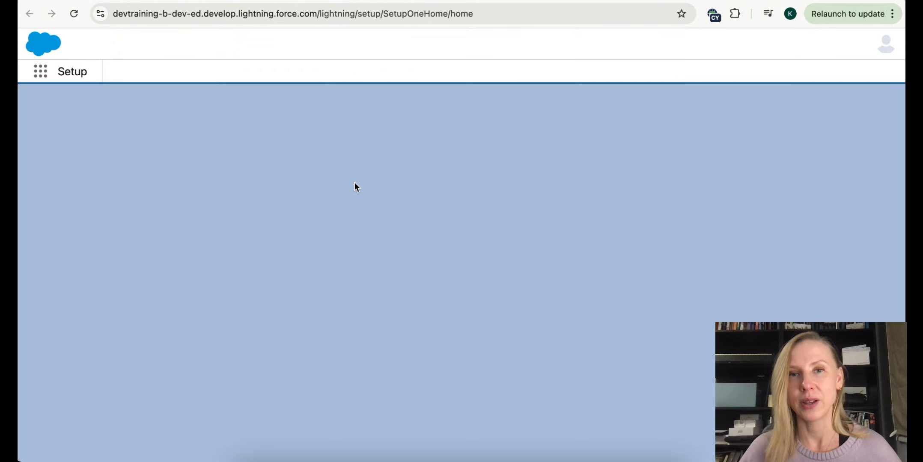
{"action": "left_click", "coordinate": [175, 73]}
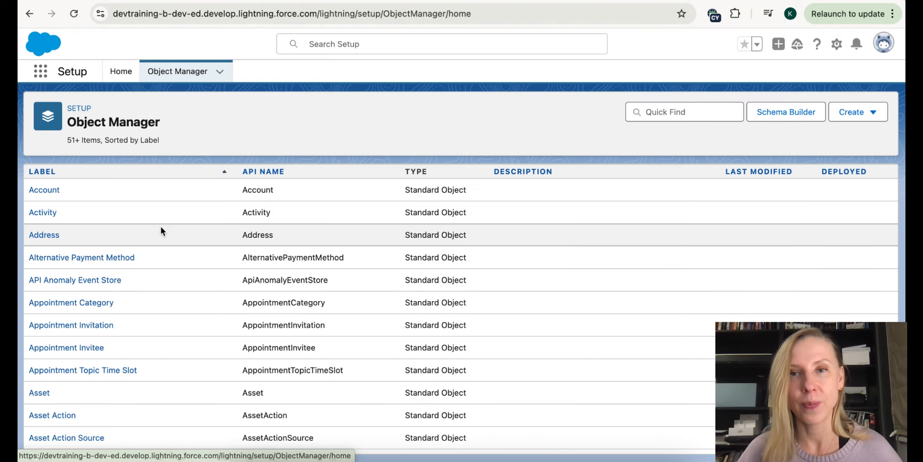
{"action": "left_click", "coordinate": [675, 112]}
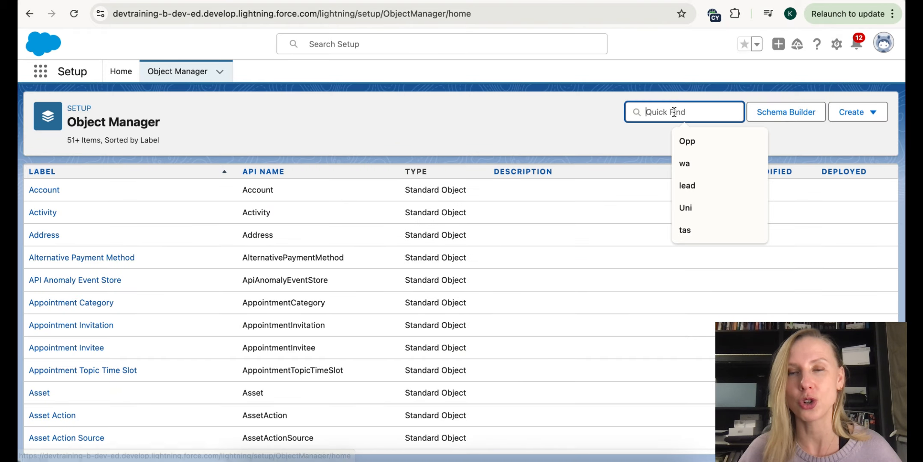
{"action": "type", "text": "stud"}
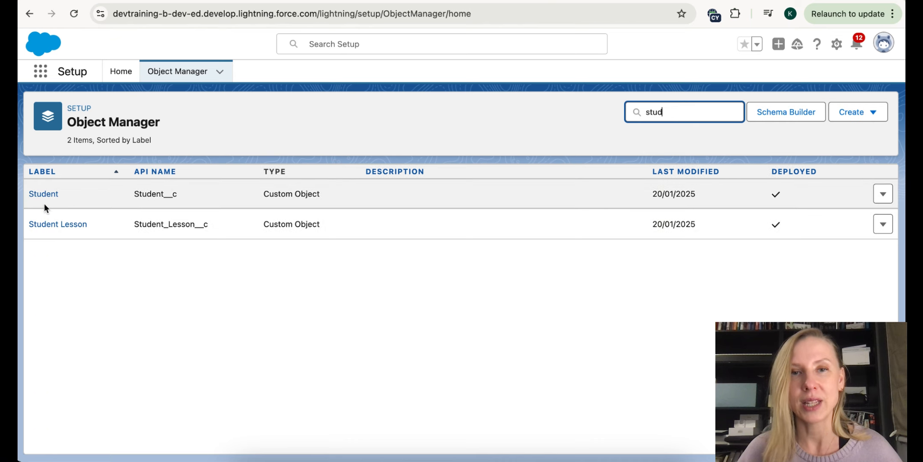
{"action": "left_click", "coordinate": [44, 195]}
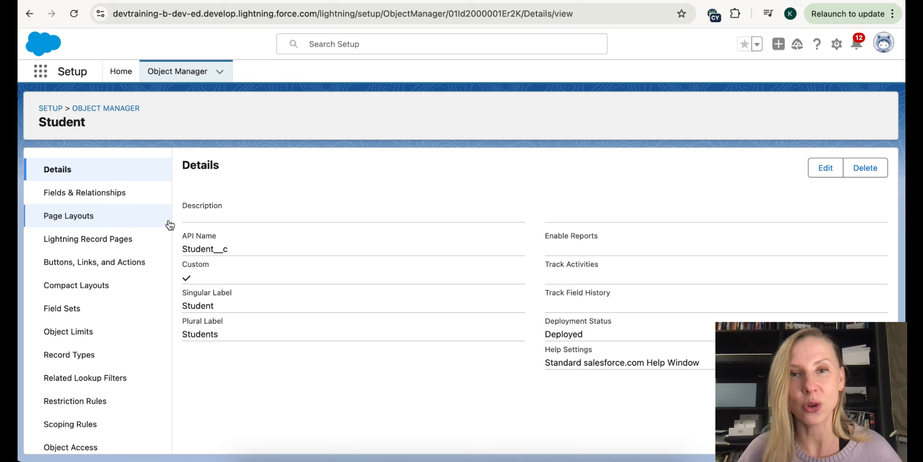
{"action": "left_click", "coordinate": [90, 216]}
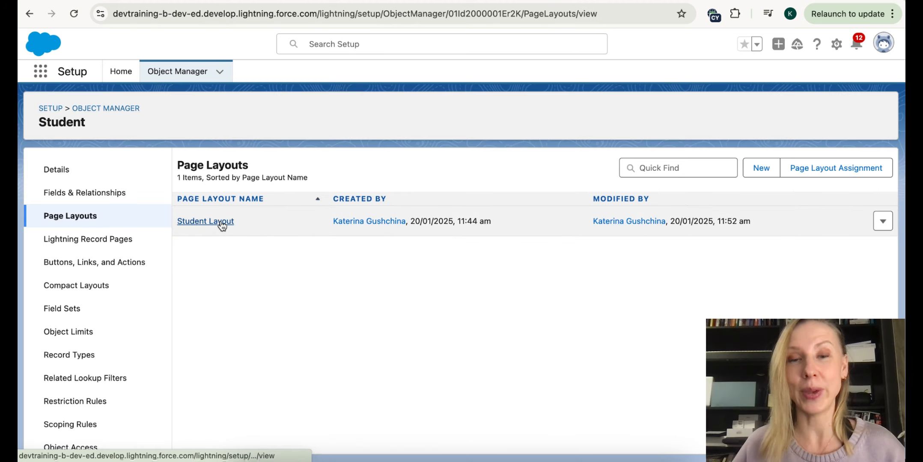
- On the Student Layout, add Tutorial Unit as a column of the Student Lessons related list
{"action": "left_click", "coordinate": [221, 223]}
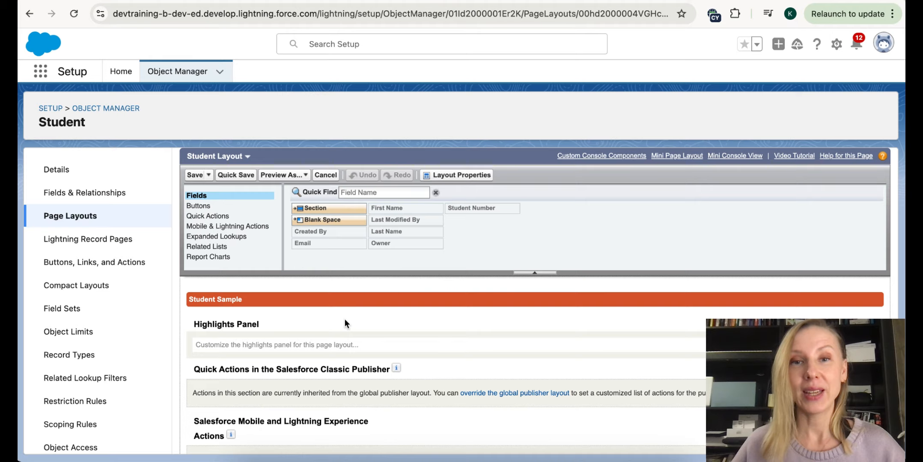
{"action": "scroll", "coordinate": [345, 318], "scroll_direction": "down", "scroll_amount": 5}
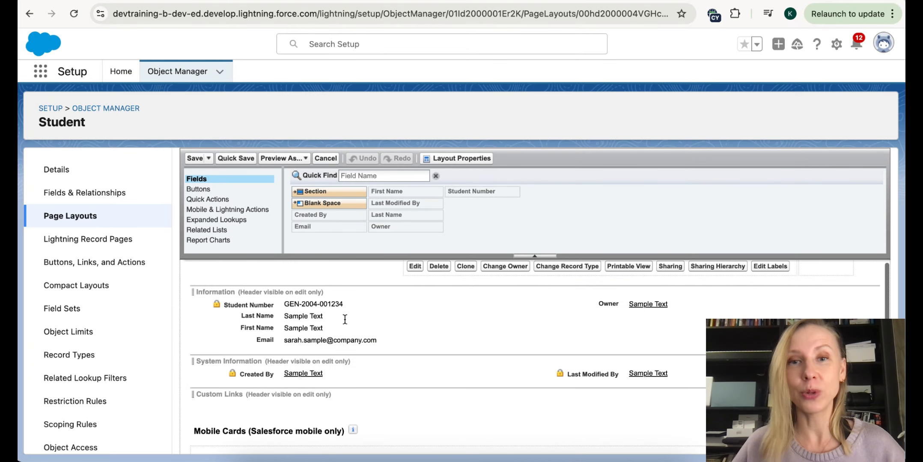
{"action": "scroll", "coordinate": [344, 318], "scroll_direction": "down", "scroll_amount": 1}
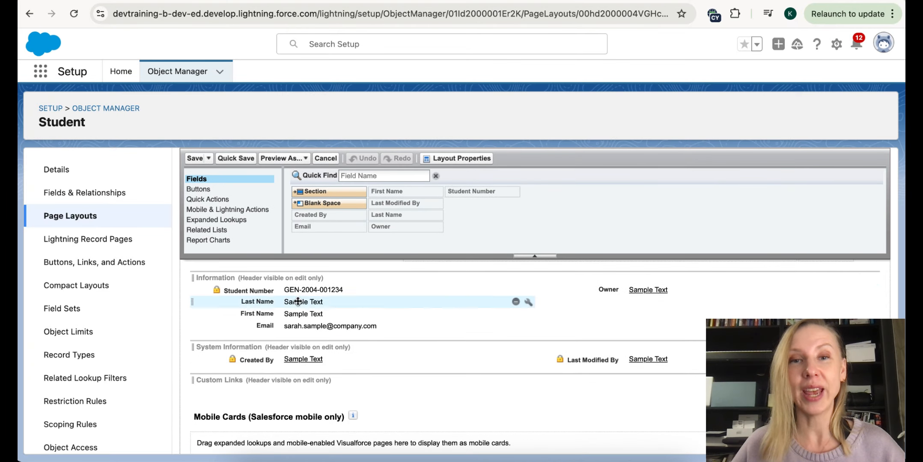
{"action": "left_click", "coordinate": [210, 231]}
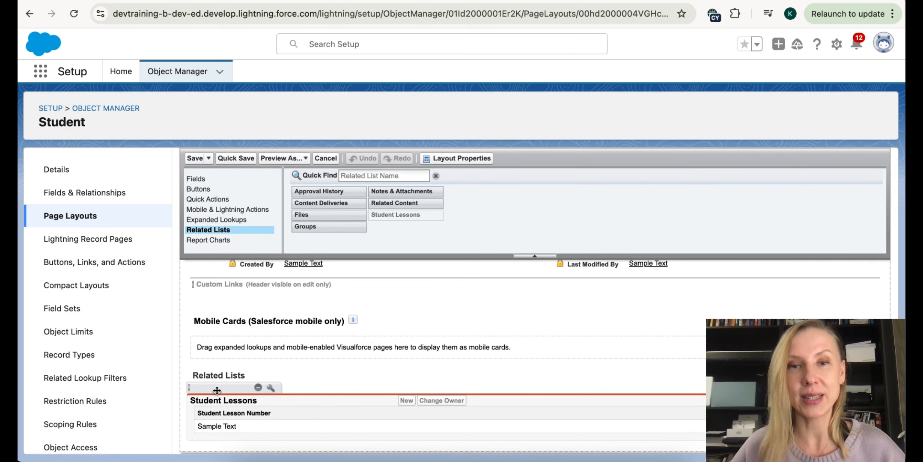
{"action": "left_click", "coordinate": [271, 387]}
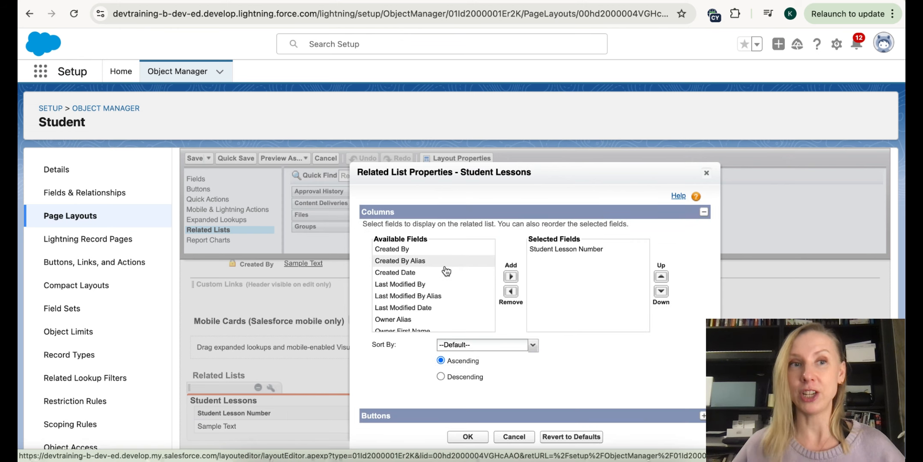
{"action": "scroll", "coordinate": [441, 273], "scroll_direction": "down", "scroll_amount": 3}
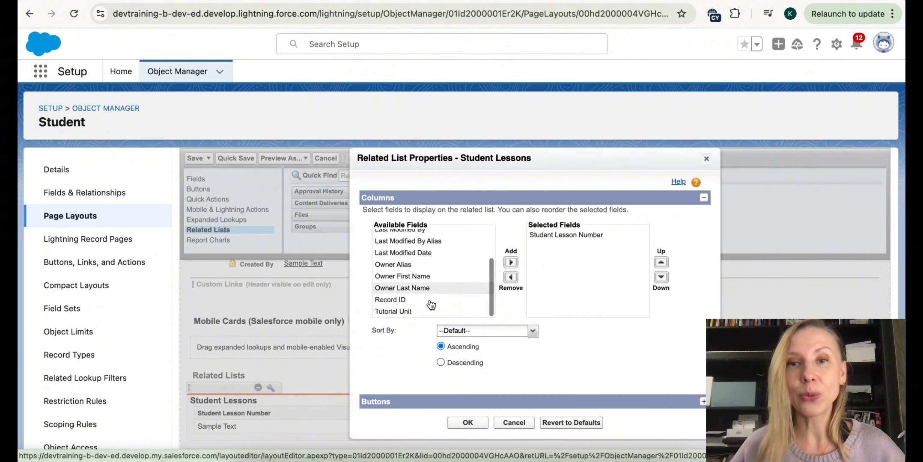
{"action": "left_click", "coordinate": [420, 313]}
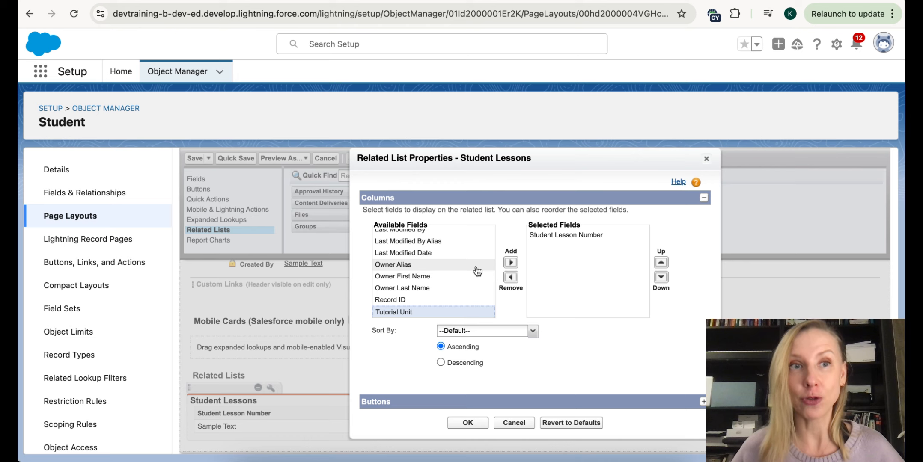
{"action": "left_click", "coordinate": [510, 262]}
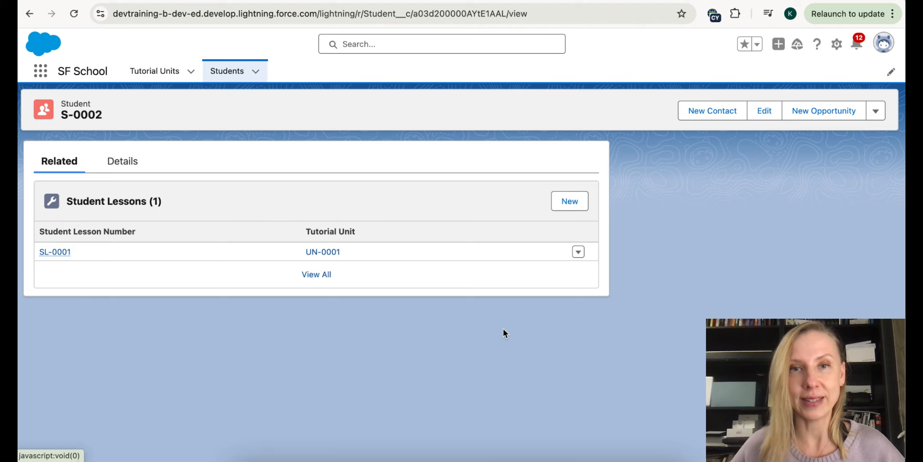
- Open tutorial unit UN-0001 from the Tutorial Units list and view its related student lessons
{"action": "left_click", "coordinate": [237, 72]}
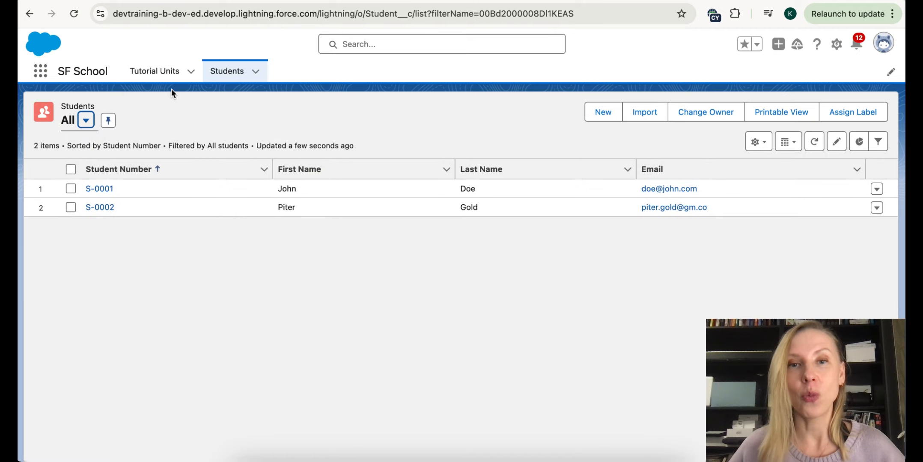
{"action": "left_click", "coordinate": [167, 77]}
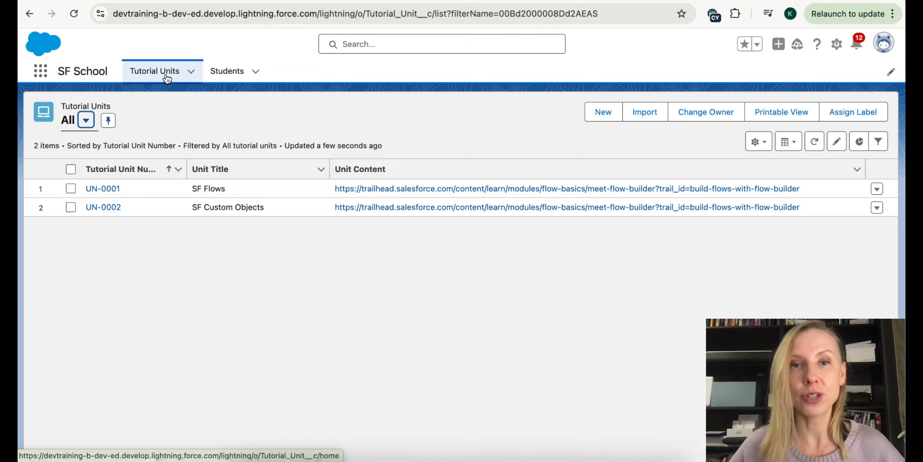
{"action": "left_click", "coordinate": [103, 188]}
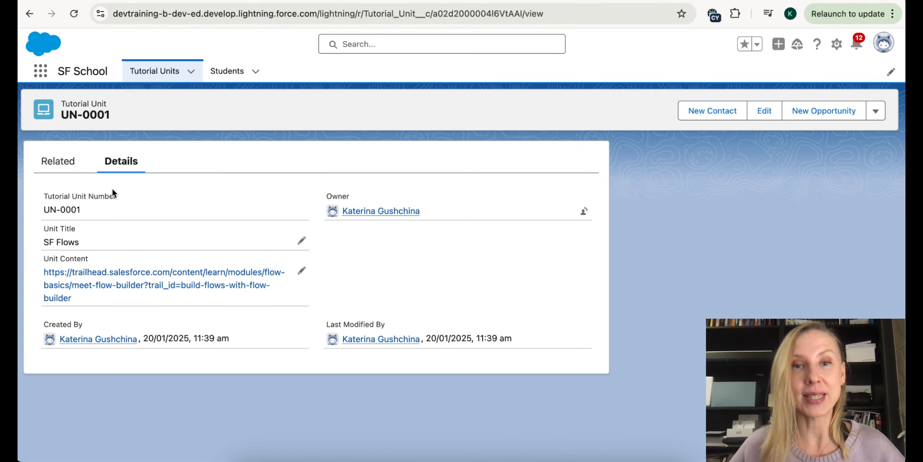
{"action": "left_click", "coordinate": [49, 167]}
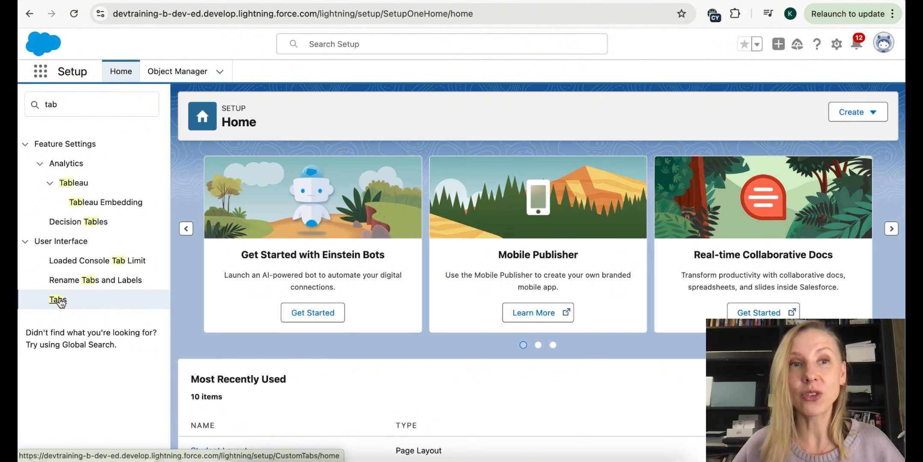
- Create a Student Lesson custom object tab with Big top style, then view its list in SF School
{"action": "left_click", "coordinate": [58, 300]}
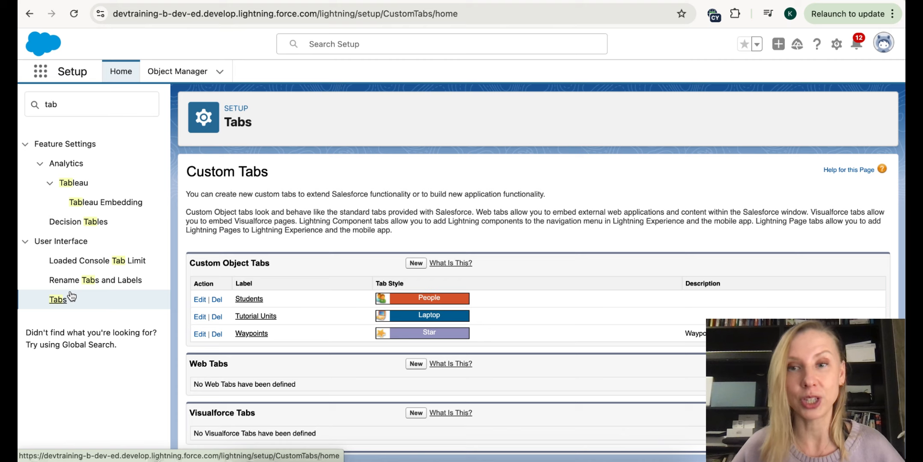
{"action": "left_click", "coordinate": [419, 262]}
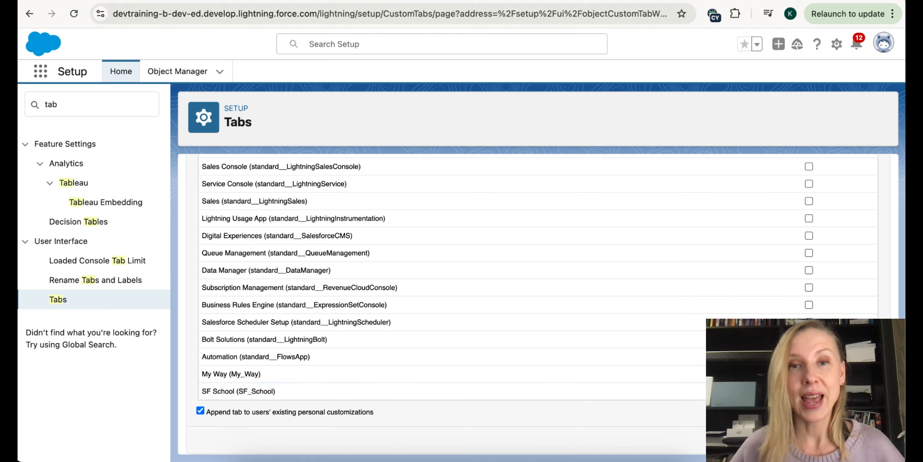
{"action": "left_click", "coordinate": [838, 439]}
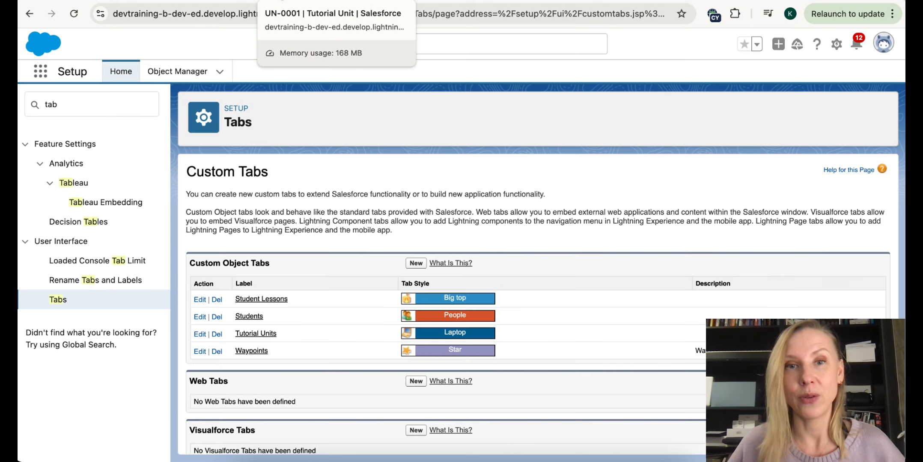
{"action": "left_click", "coordinate": [281, 1]}
{"action": "left_click", "coordinate": [160, 120]}
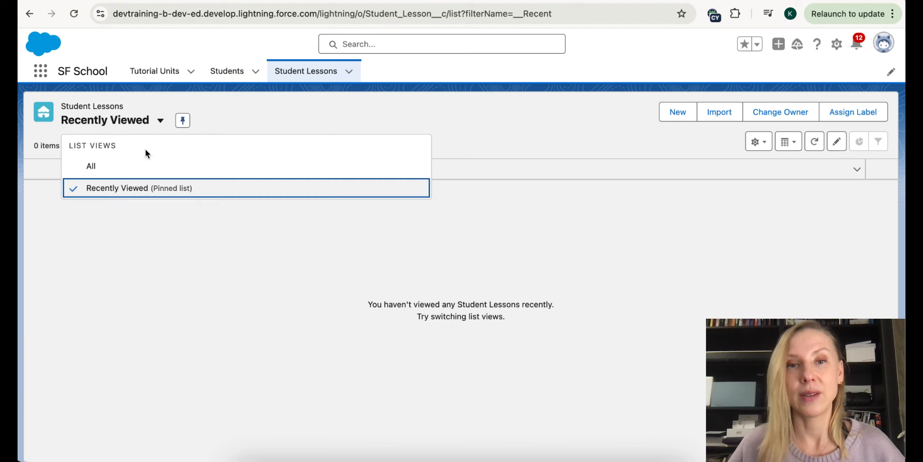
- Pin the All Student Lessons view and add Created Date as a visible column
{"action": "left_click", "coordinate": [130, 165]}
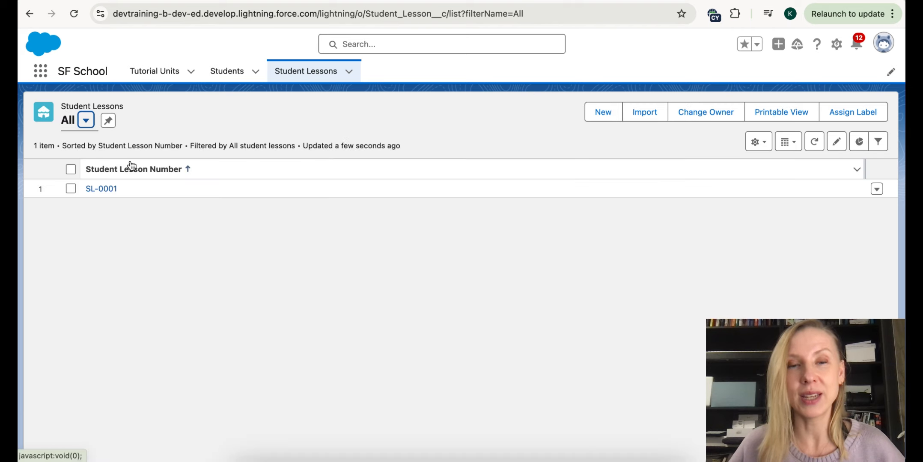
{"action": "left_click", "coordinate": [108, 121]}
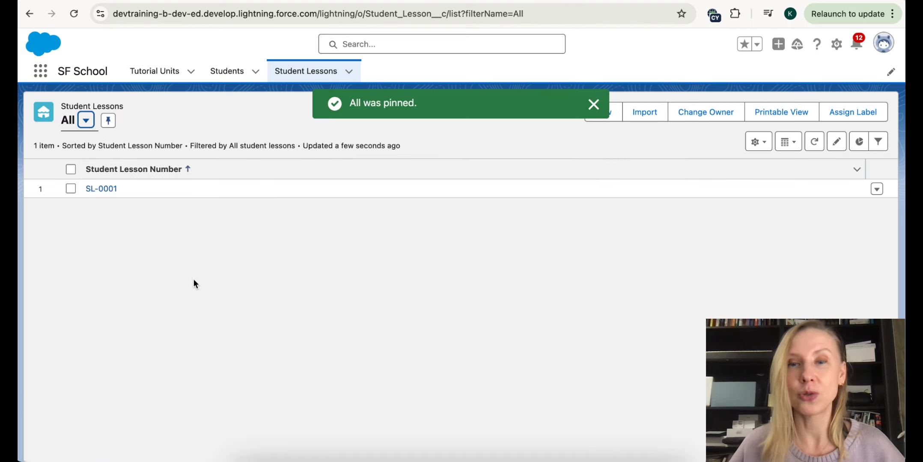
{"action": "left_click", "coordinate": [758, 142]}
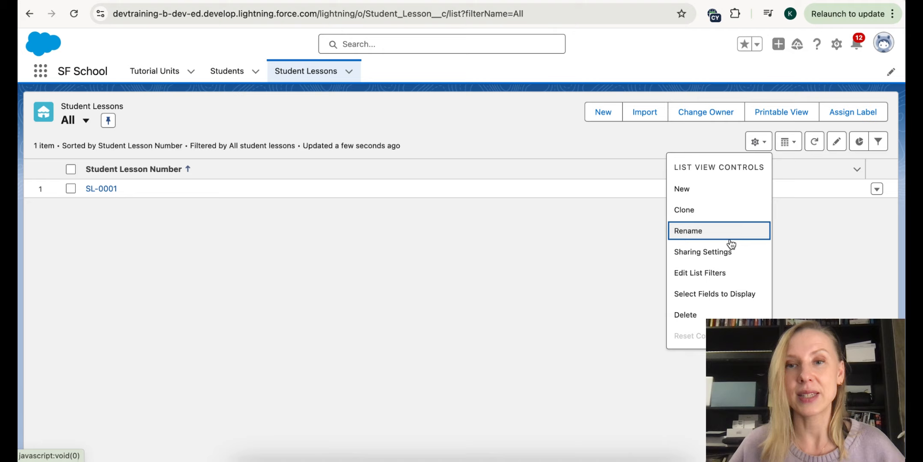
{"action": "left_click", "coordinate": [725, 294]}
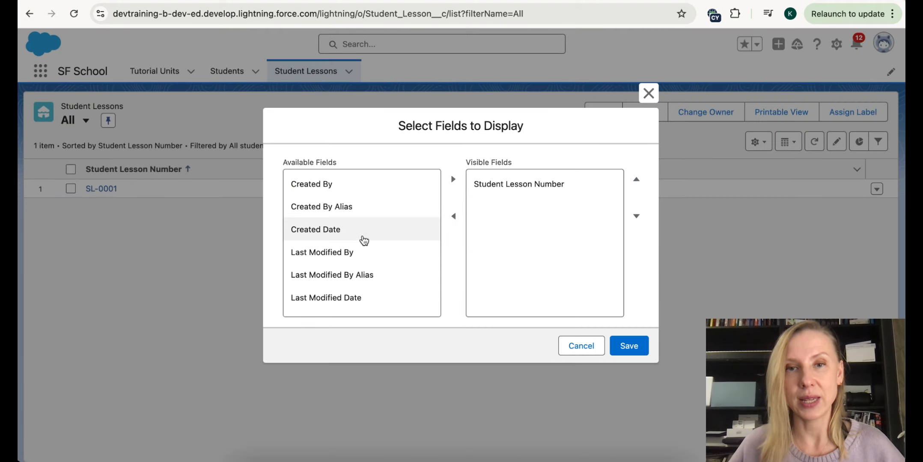
{"action": "scroll", "coordinate": [364, 240], "scroll_direction": "down", "scroll_amount": 1}
{"action": "scroll", "coordinate": [362, 241], "scroll_direction": "down", "scroll_amount": 2}
{"action": "scroll", "coordinate": [360, 241], "scroll_direction": "up", "scroll_amount": 4}
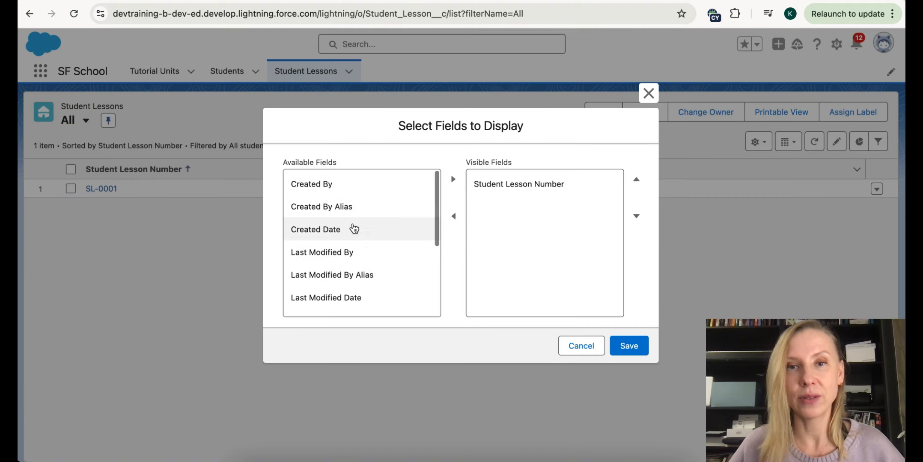
{"action": "left_click", "coordinate": [327, 231]}
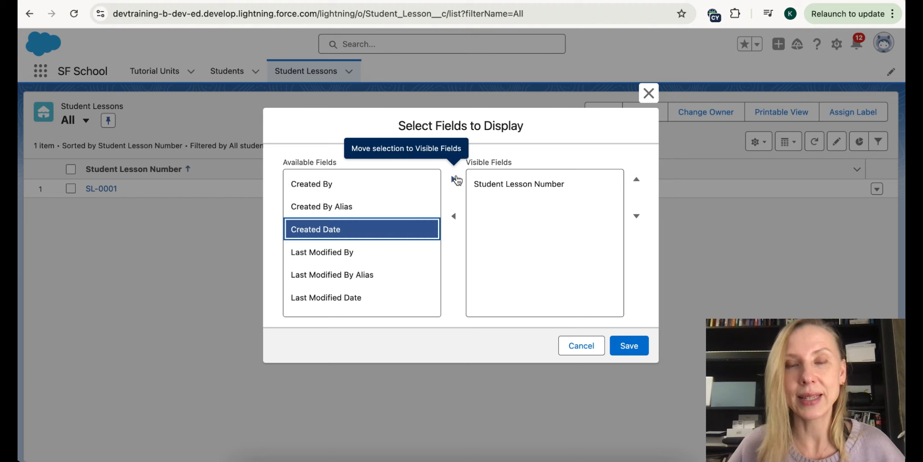
{"action": "left_click", "coordinate": [454, 179]}
- Add Student and Tutorial Unit as visible columns and save the list view
{"action": "scroll", "coordinate": [377, 228], "scroll_direction": "down", "scroll_amount": 5}
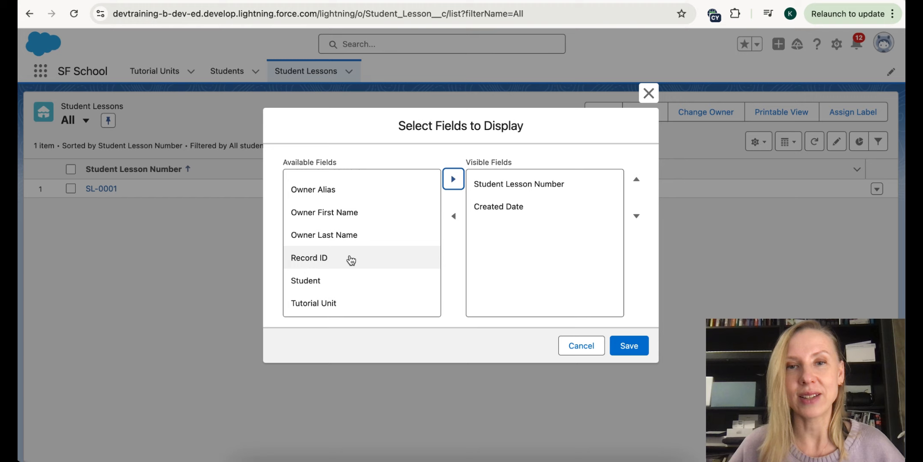
{"action": "left_click", "coordinate": [336, 282]}
{"action": "left_click", "coordinate": [454, 180]}
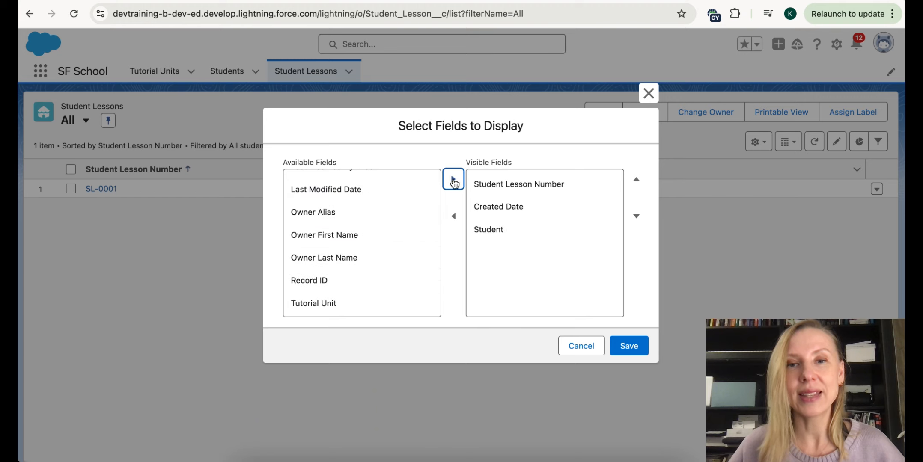
{"action": "left_click", "coordinate": [326, 304]}
{"action": "left_click", "coordinate": [453, 179]}
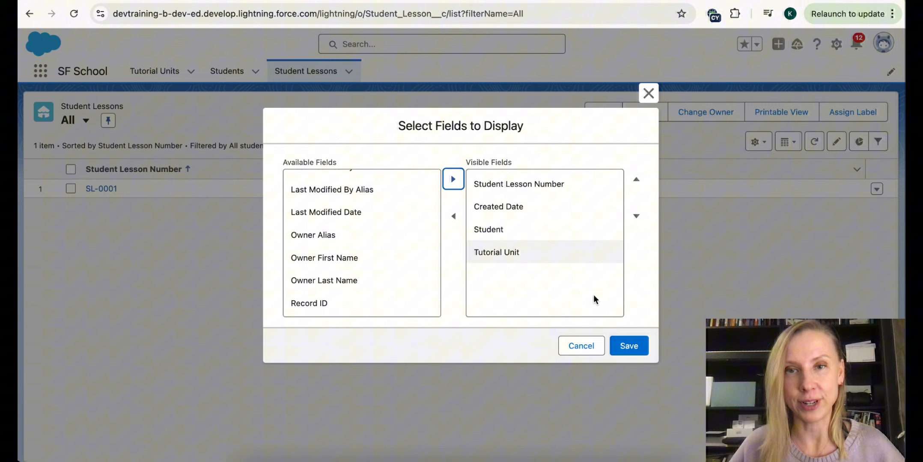
{"action": "left_click", "coordinate": [627, 348]}
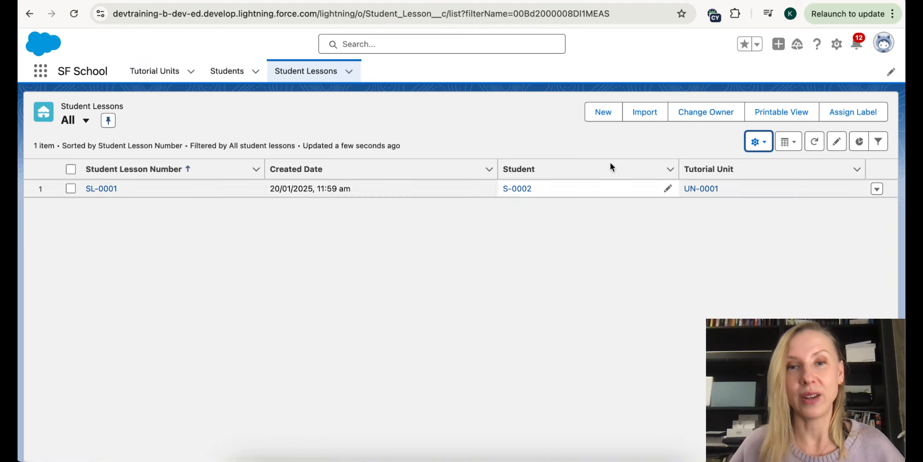
- Create lesson SL-0002 linking student S-0002 to tutorial unit UN-0002, then return to the list
{"action": "left_click", "coordinate": [596, 108]}
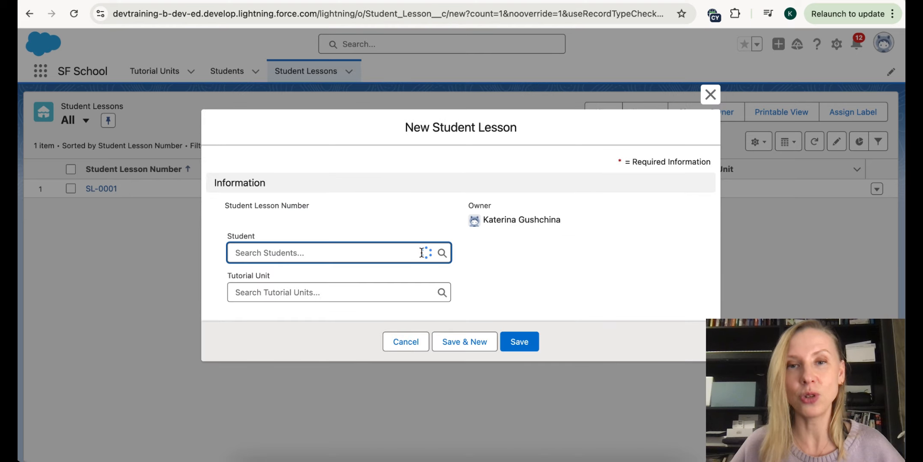
{"action": "left_click", "coordinate": [422, 253]}
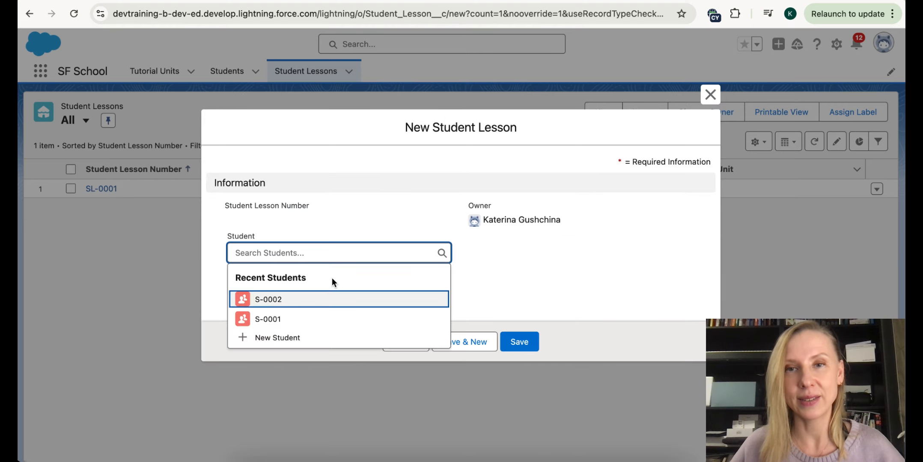
{"action": "left_click", "coordinate": [286, 300]}
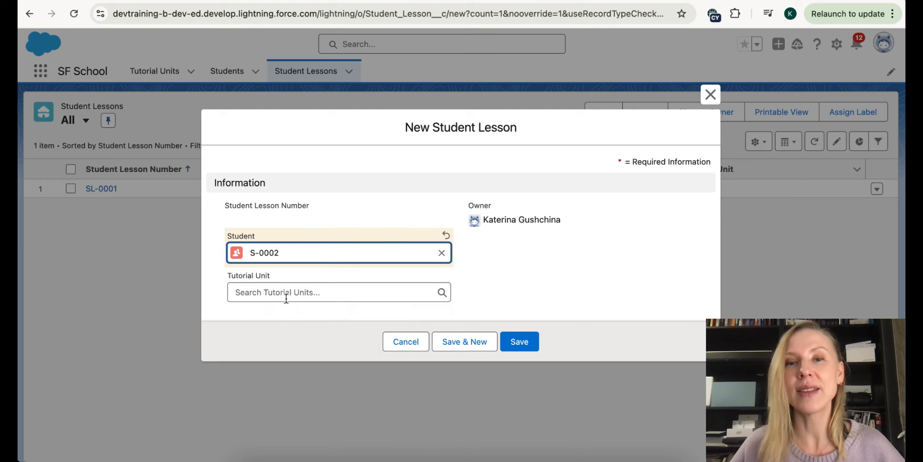
{"action": "left_click", "coordinate": [624, 124]}
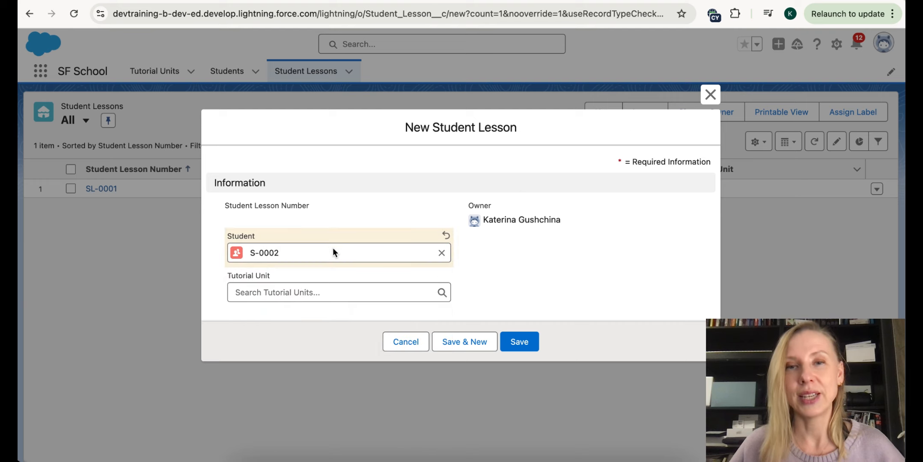
{"action": "left_click", "coordinate": [291, 293]}
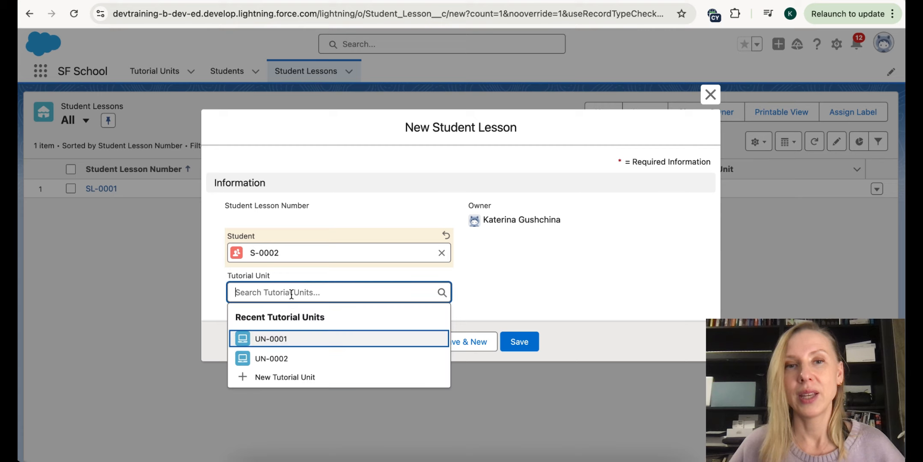
{"action": "left_click", "coordinate": [283, 358]}
{"action": "left_click", "coordinate": [520, 343]}
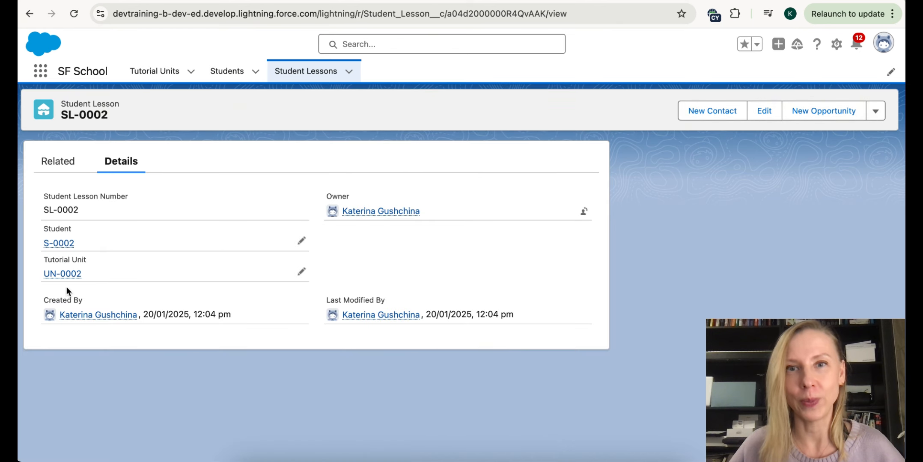
{"action": "left_click", "coordinate": [317, 71]}
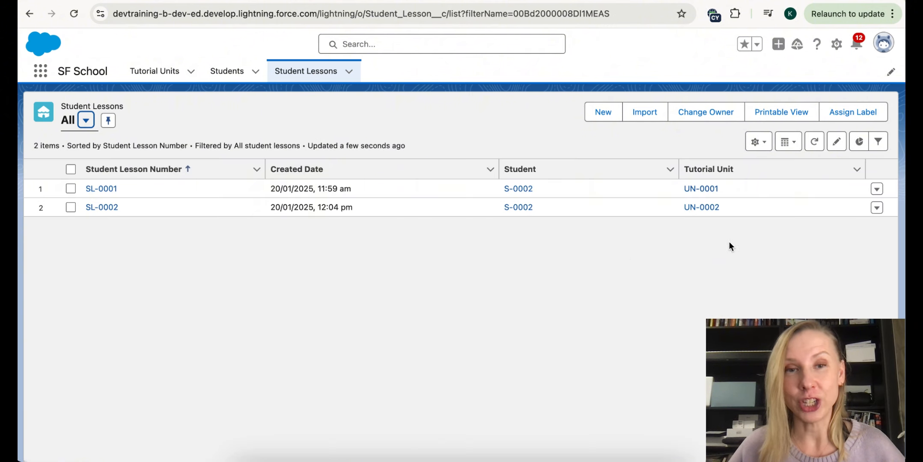
- View the student lessons related to student S-0002
{"action": "left_click", "coordinate": [234, 82]}
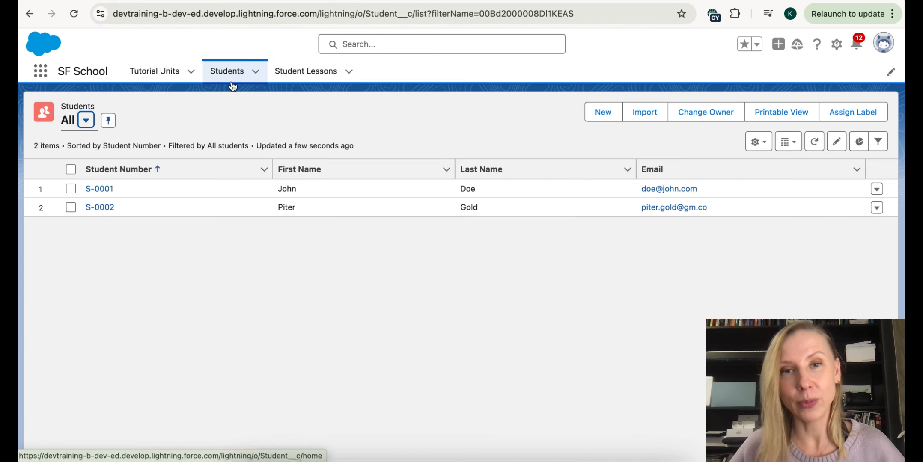
{"action": "left_click", "coordinate": [102, 208]}
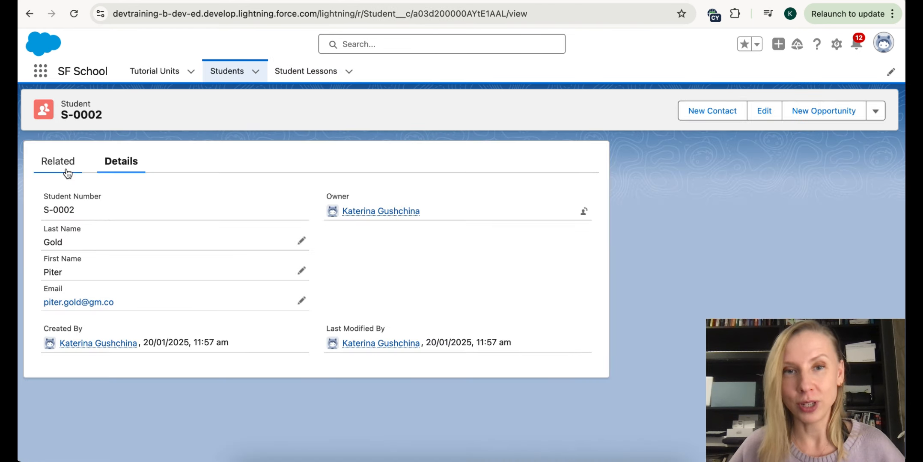
{"action": "left_click", "coordinate": [67, 171]}
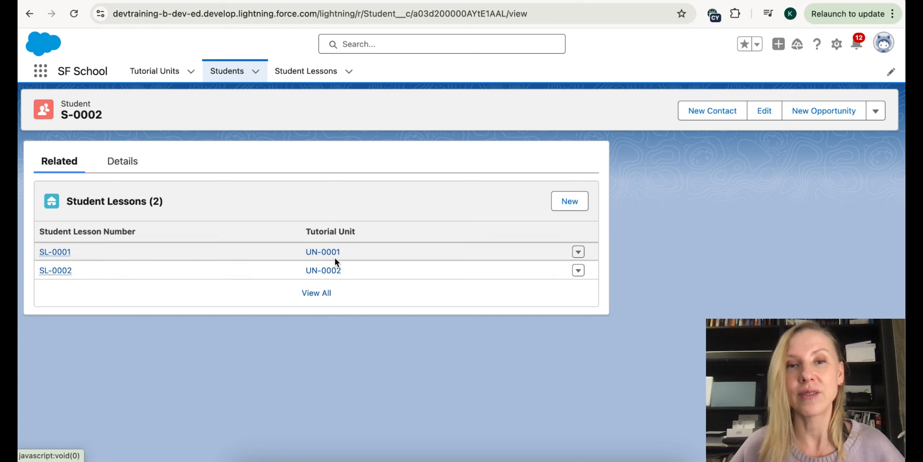
- View tutorial unit UN-0001's related lessons, then open lesson SL-0001 linking S-0002 and UN-0001
{"action": "left_click", "coordinate": [155, 71]}
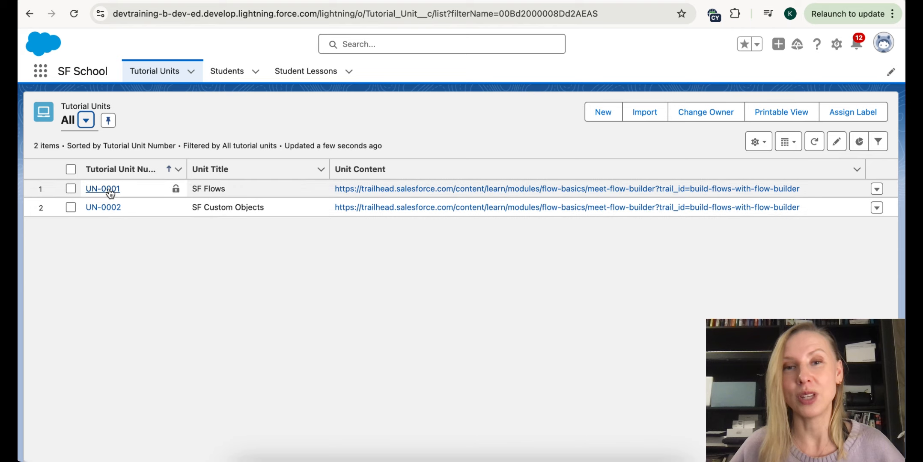
{"action": "left_click", "coordinate": [109, 189]}
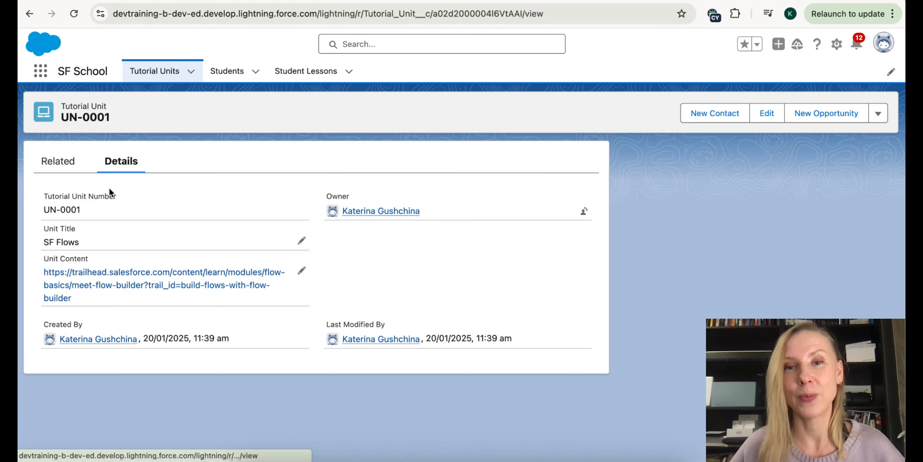
{"action": "left_click", "coordinate": [66, 163]}
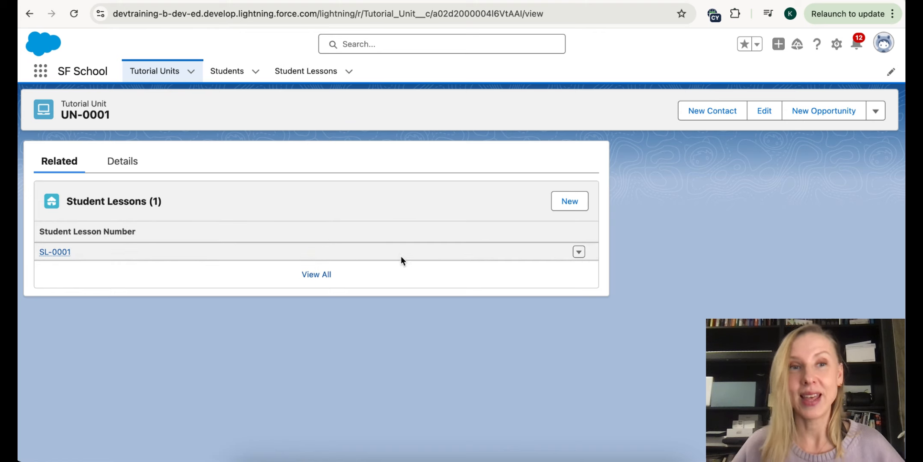
{"action": "left_click", "coordinate": [56, 252]}
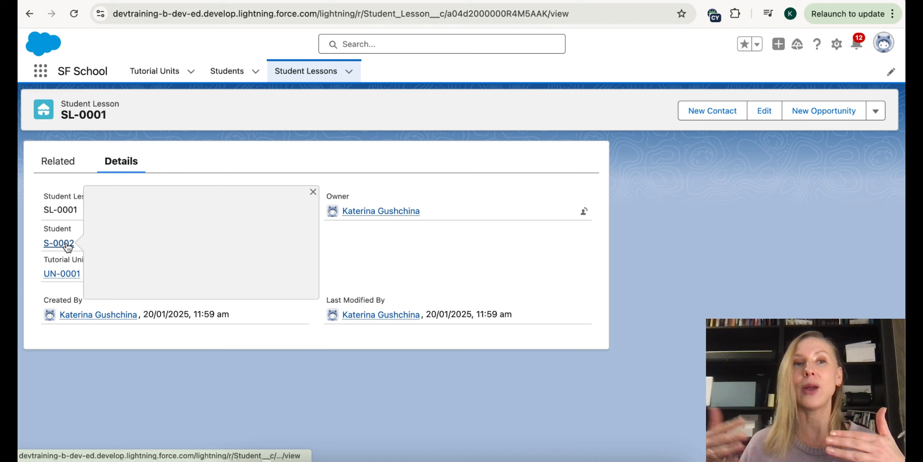
{"action": "mouse_move", "coordinate": [70, 282]}
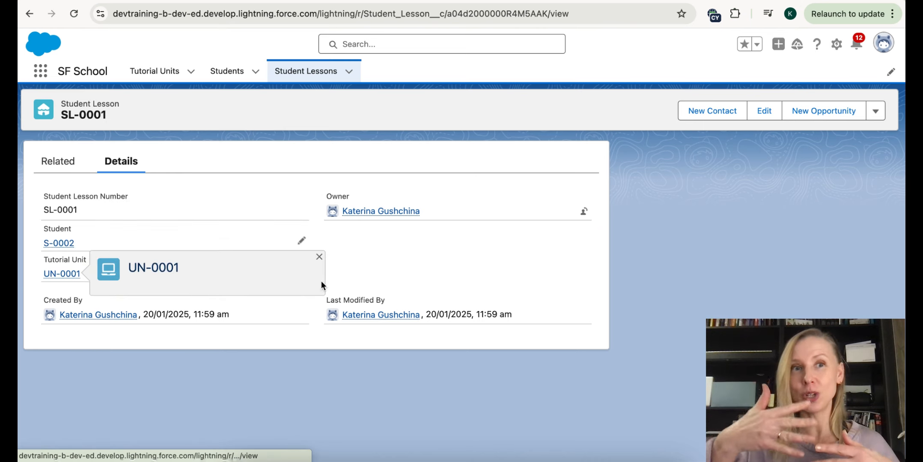